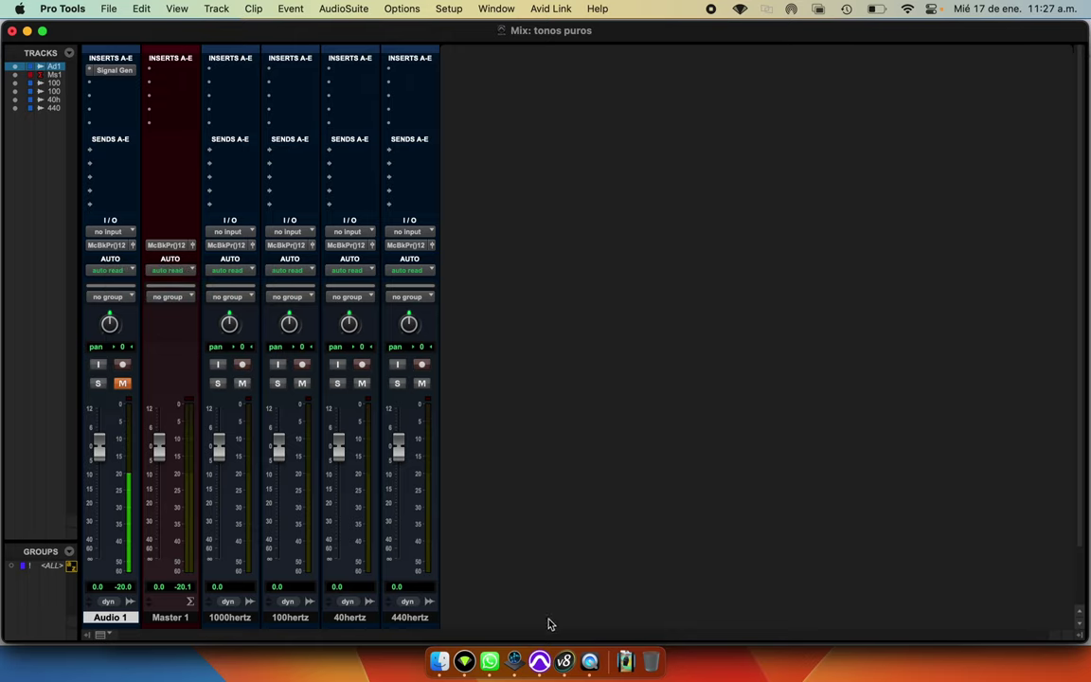
Step: Switch to Dante Via, check the local applications among the audio sources, and return to the Pro Tools mixer
click(515, 661)
scroll(499, 341, up, 2)
scroll(499, 341, down, 5)
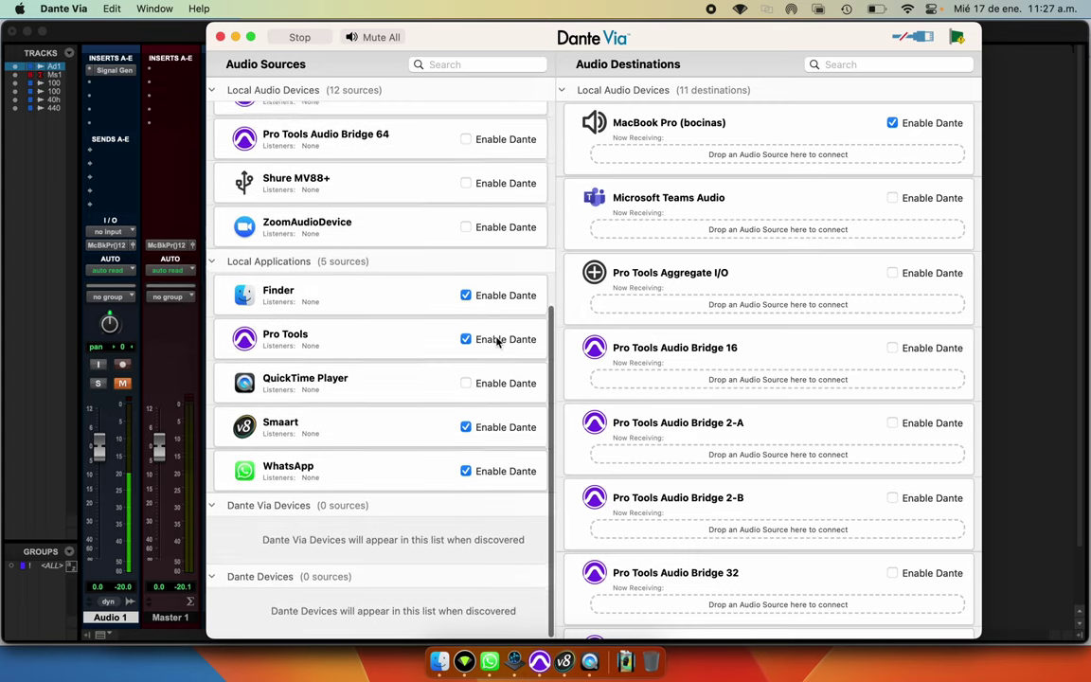
click(1039, 371)
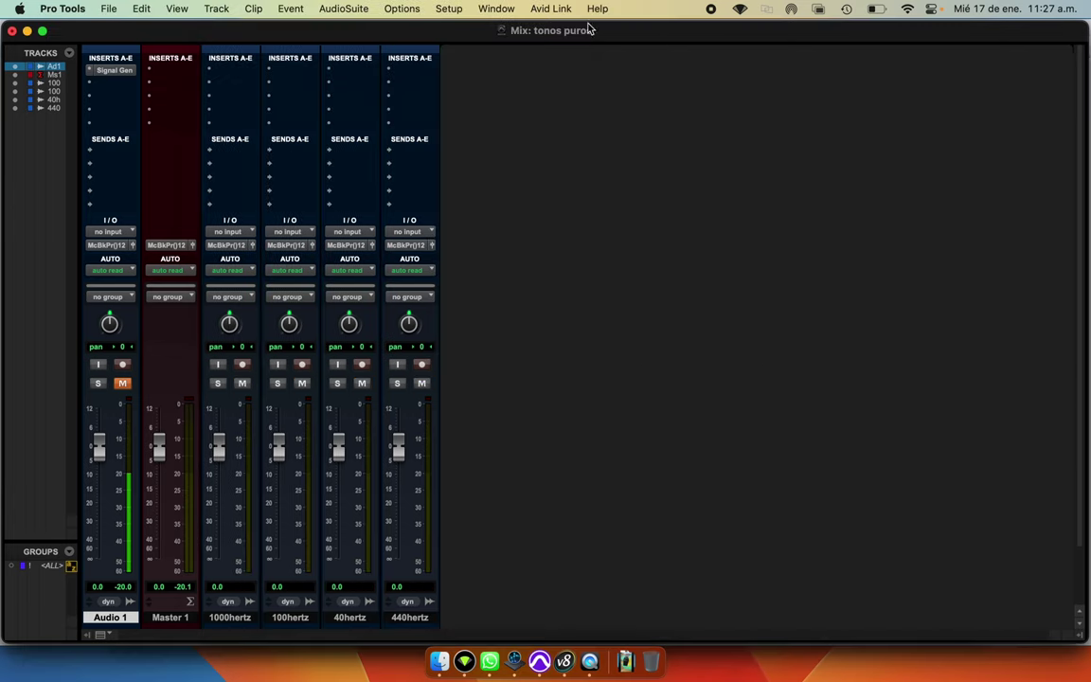
Step: Set the playback engine to Dante Via Stereo and accept automatically finding and relinking the missing files
click(452, 10)
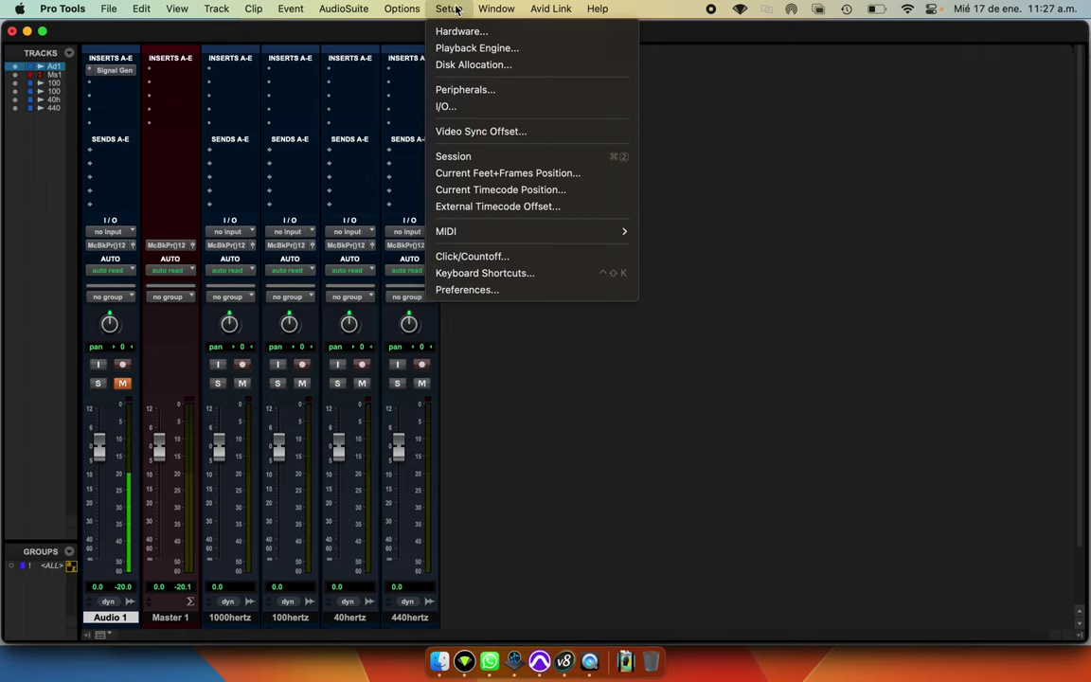
click(479, 49)
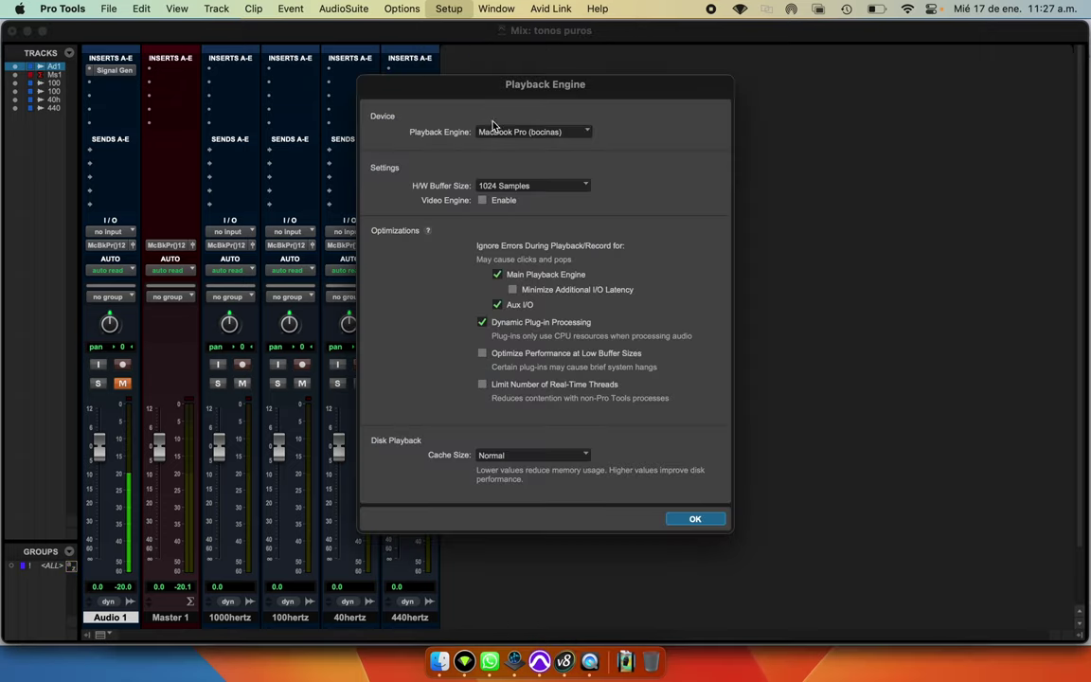
click(502, 131)
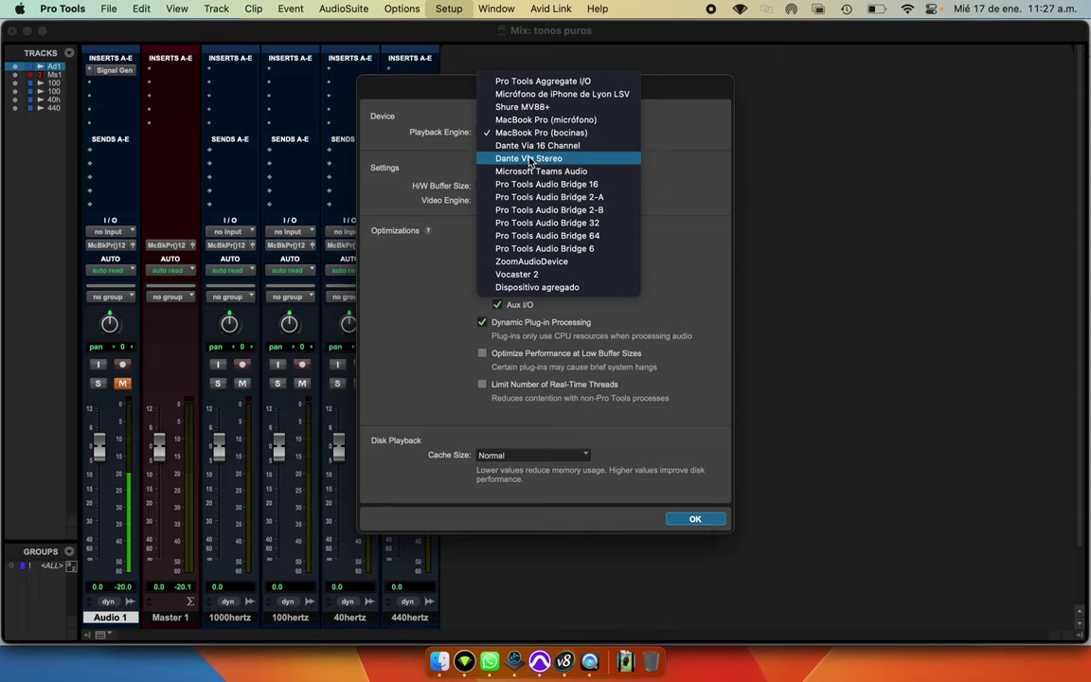
click(530, 158)
key(Return)
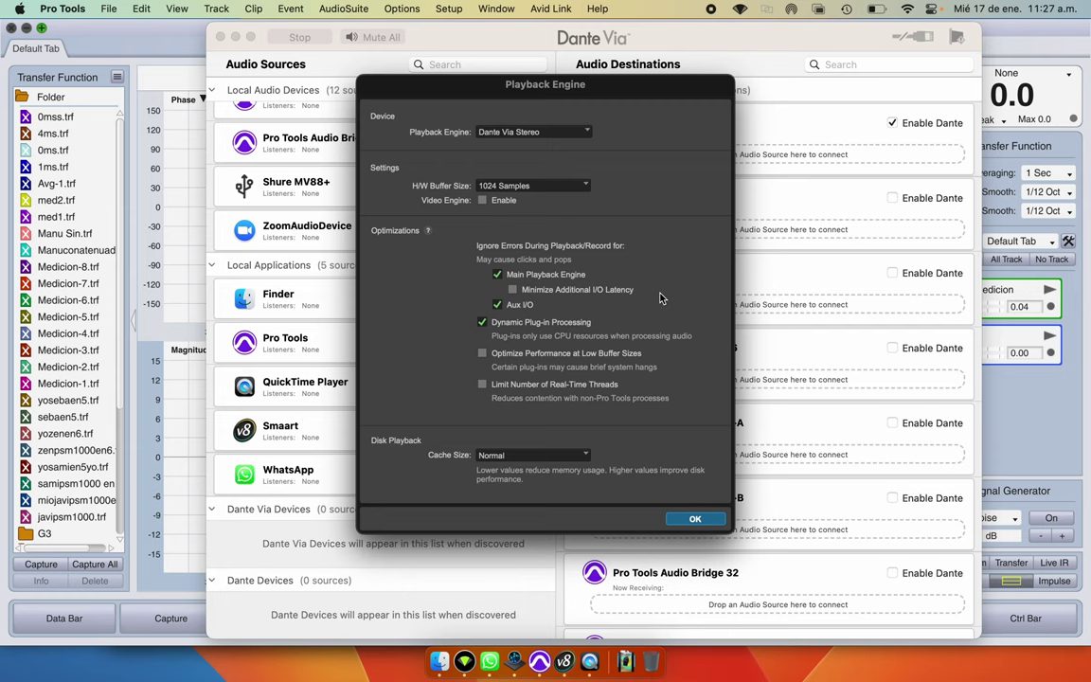
click(697, 519)
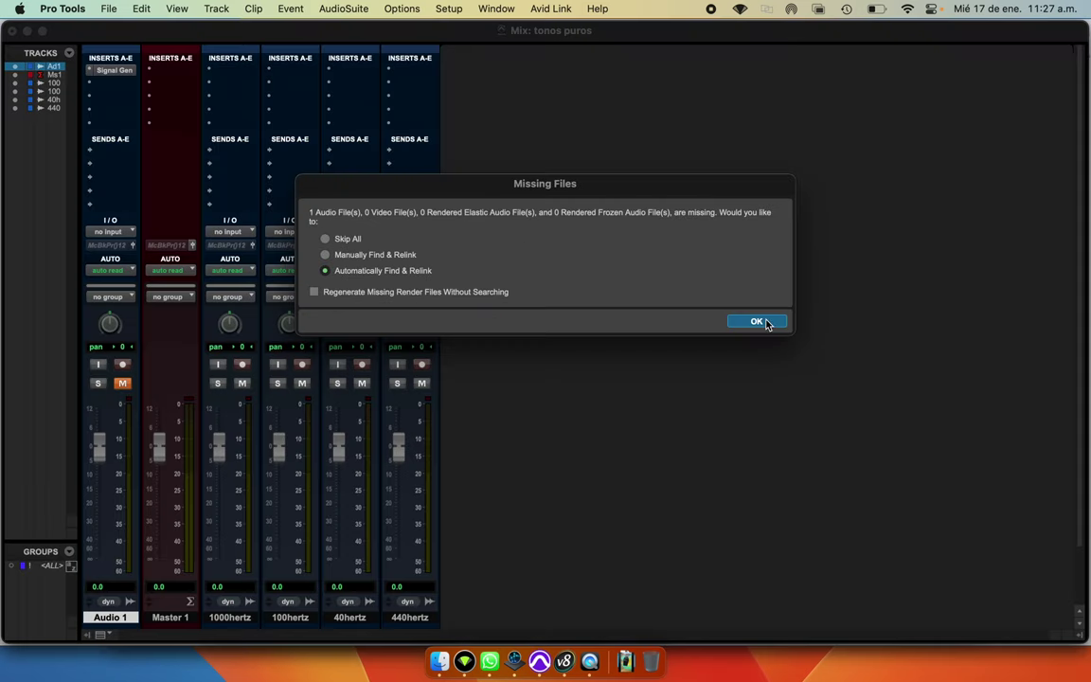
click(758, 321)
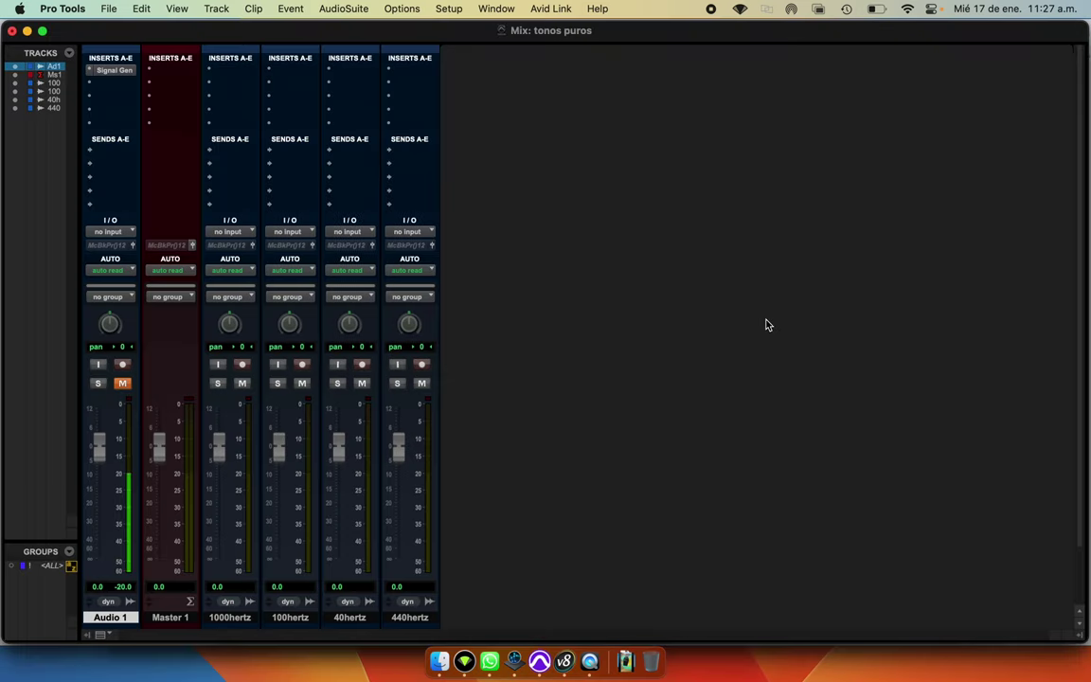
click(467, 6)
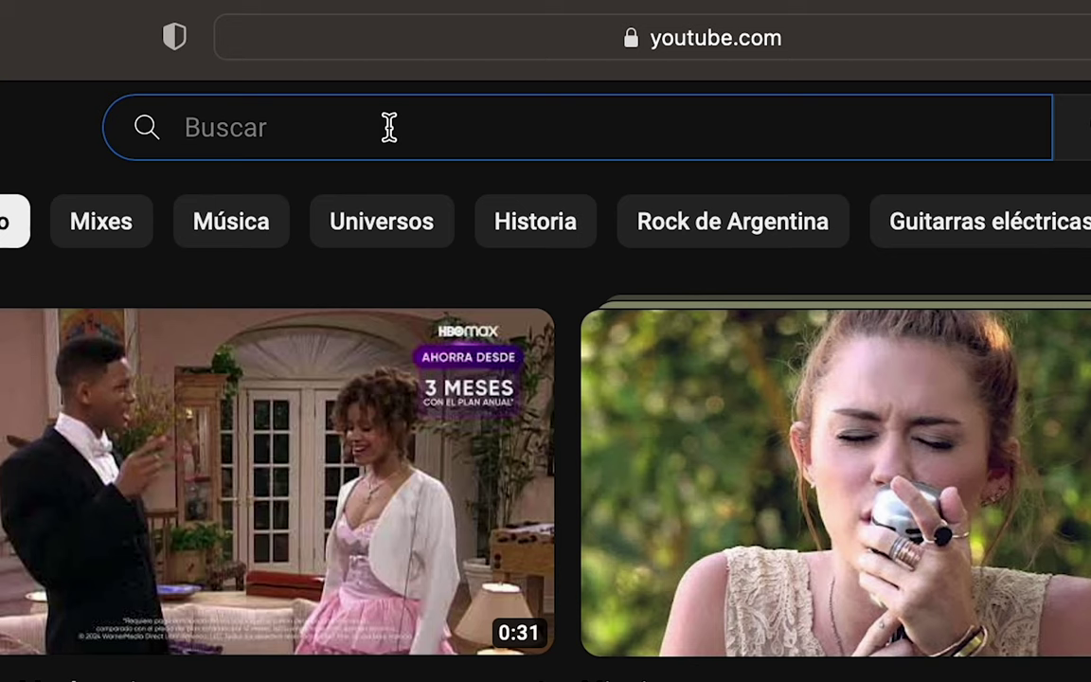
Step: Search YouTube for "Fase leonsonidovirtual" and look through the resulting videos
text(Fase)
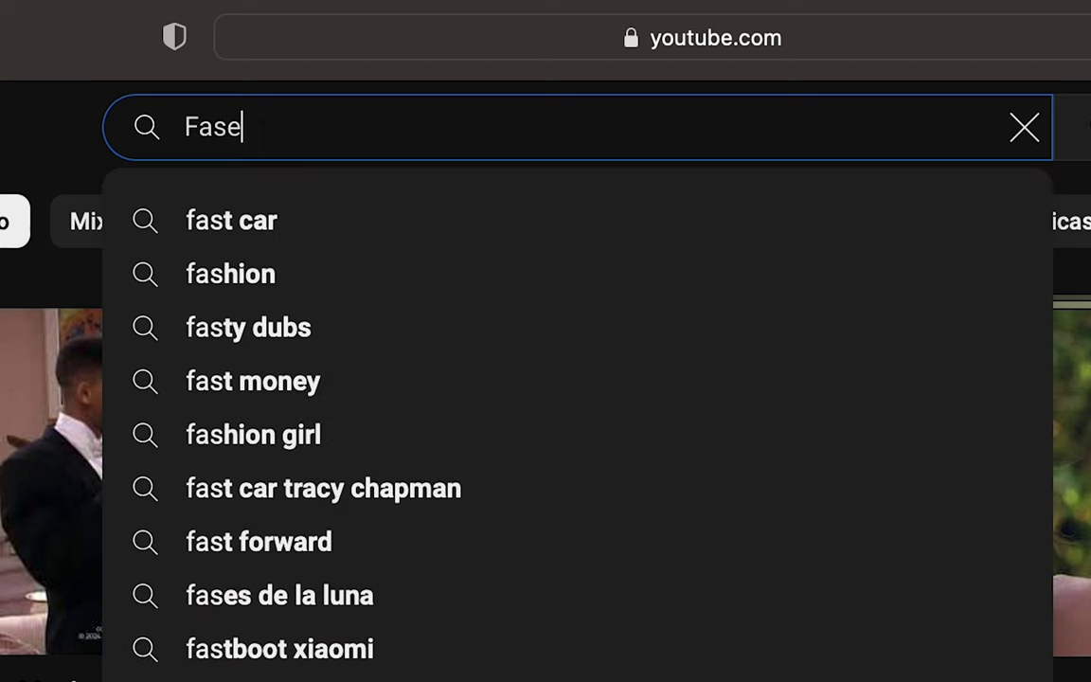
text( leonsonido)
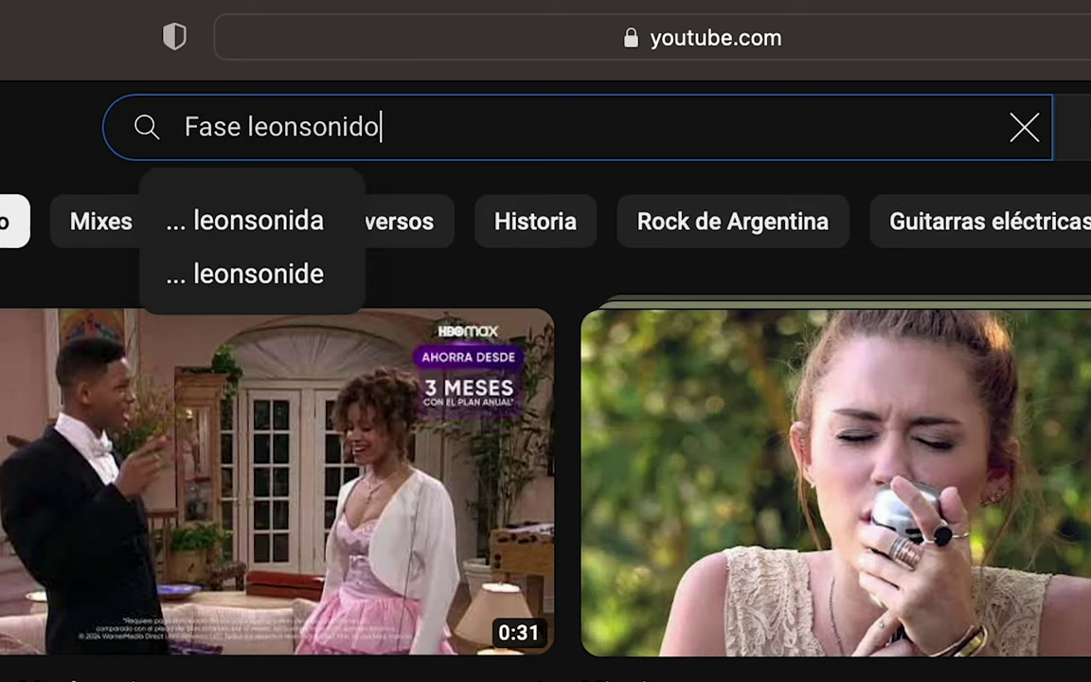
text(virtual)
key(Return)
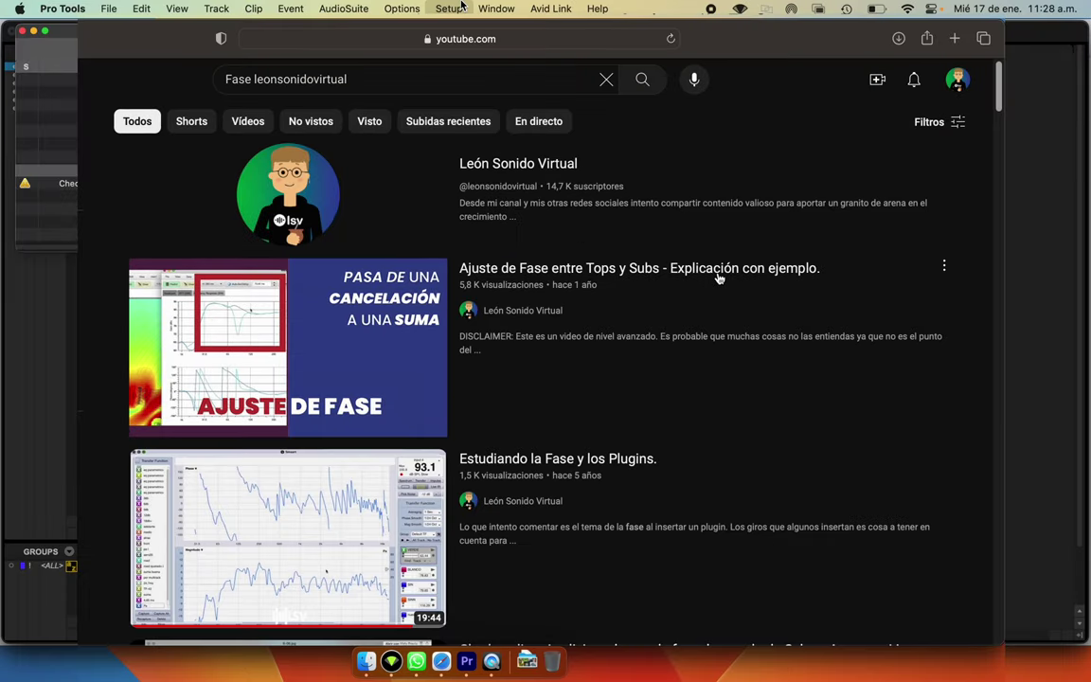
scroll(888, 307, down, 3)
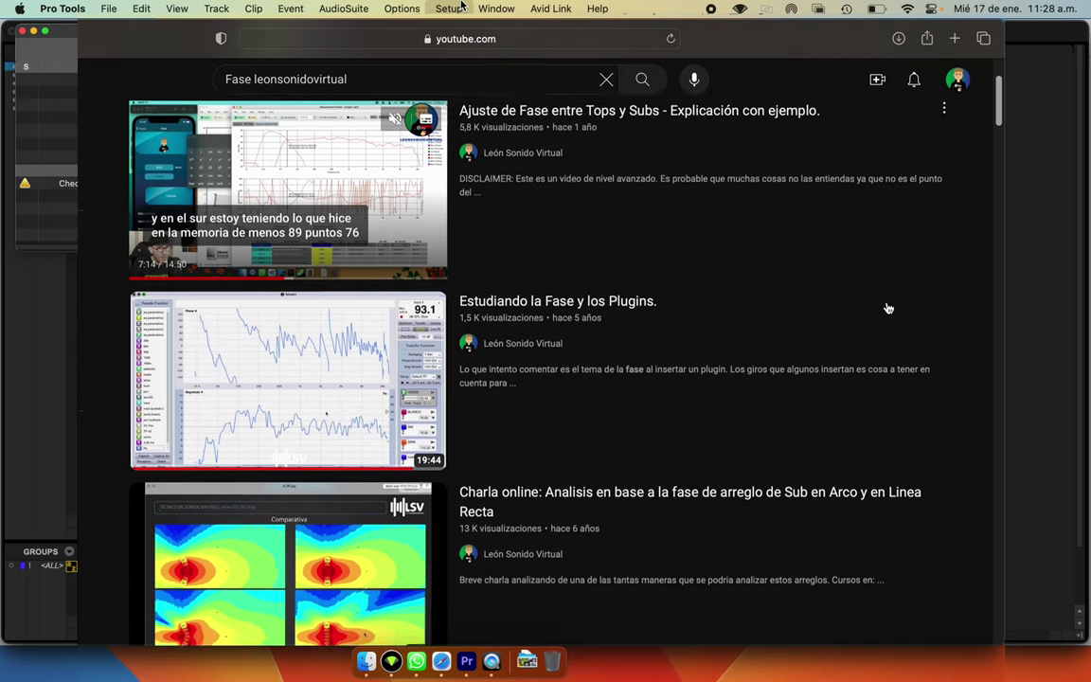
scroll(888, 308, down, 5)
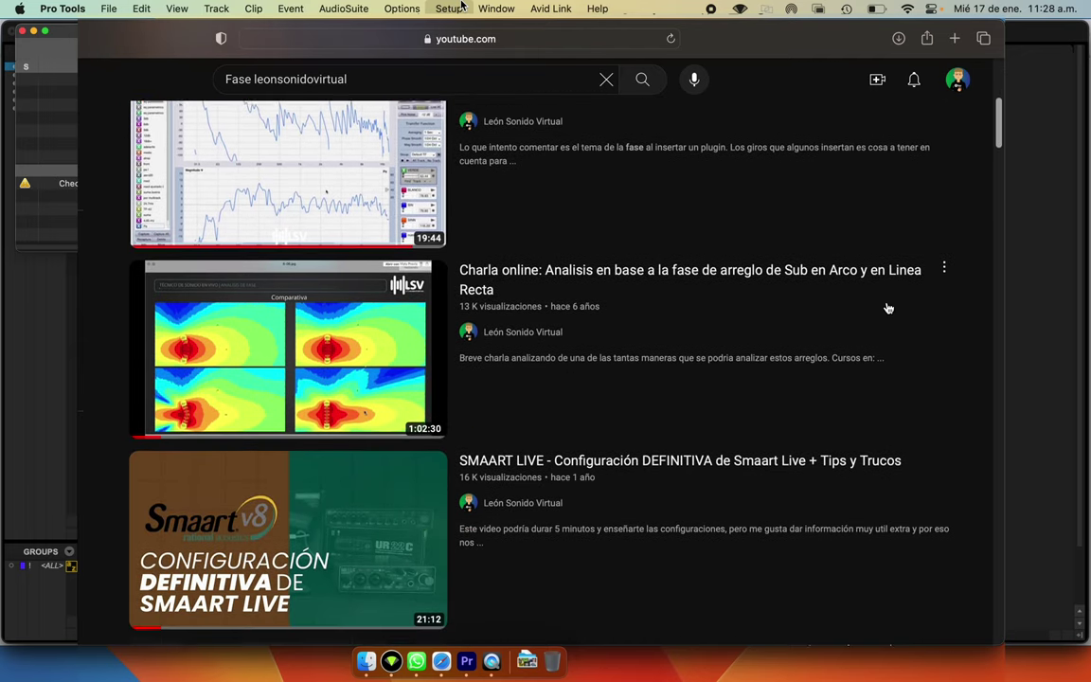
scroll(888, 308, down, 7)
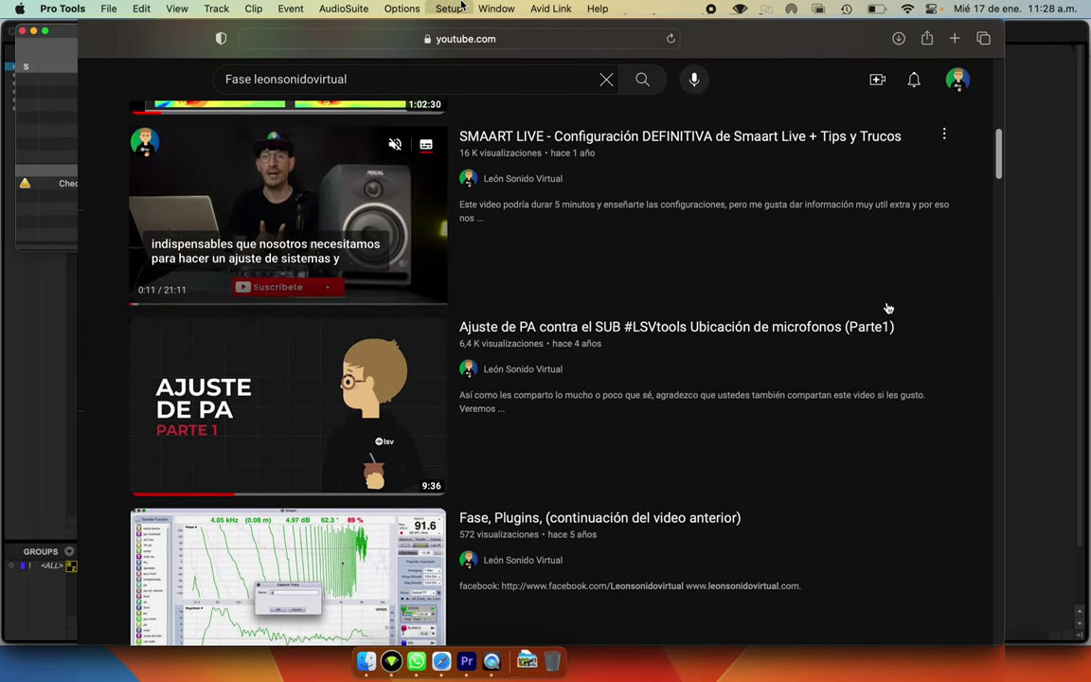
scroll(888, 308, down, 3)
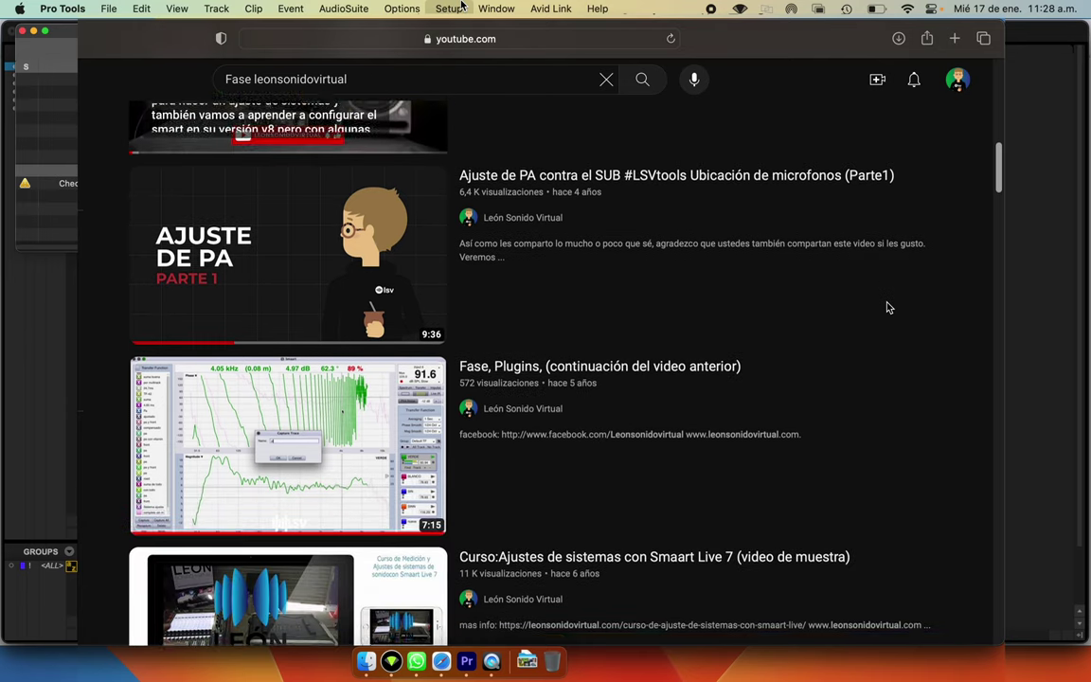
scroll(888, 307, down, 2)
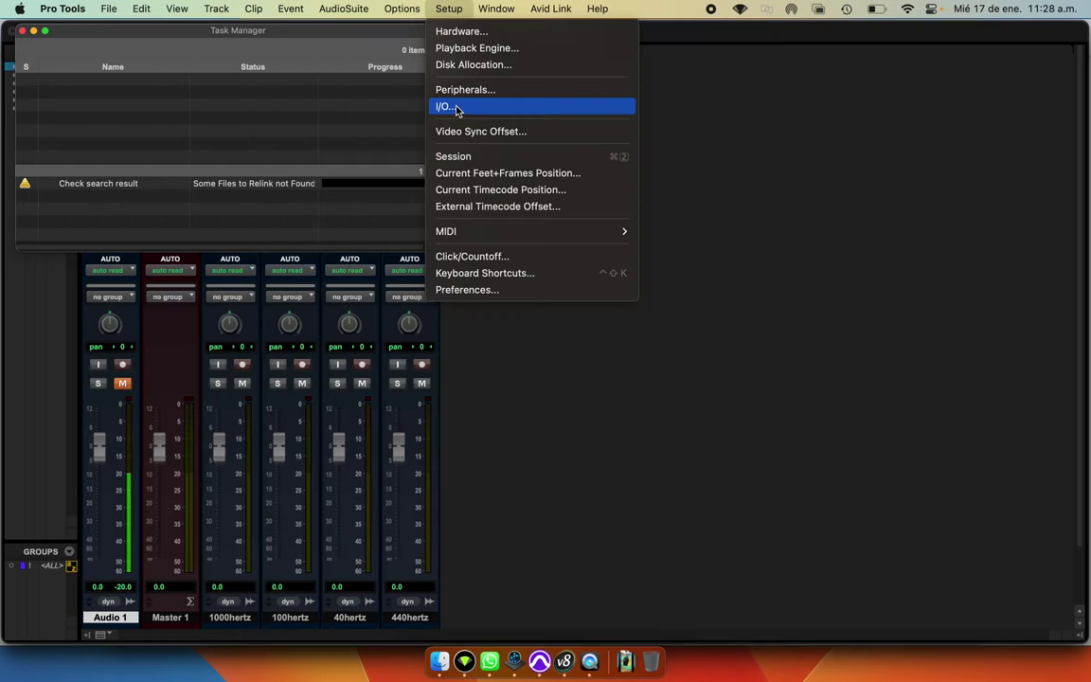
Step: Review the input paths in the I/O setup and delete the output paths Dante 2 and Outputdante
click(452, 109)
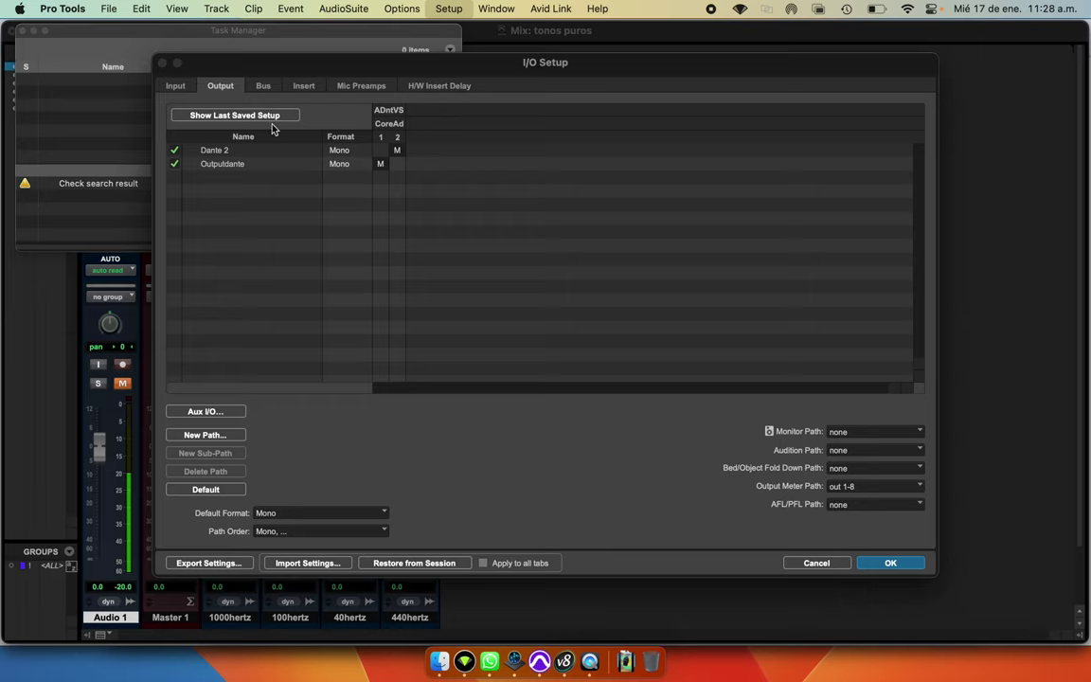
click(177, 86)
click(201, 84)
click(188, 87)
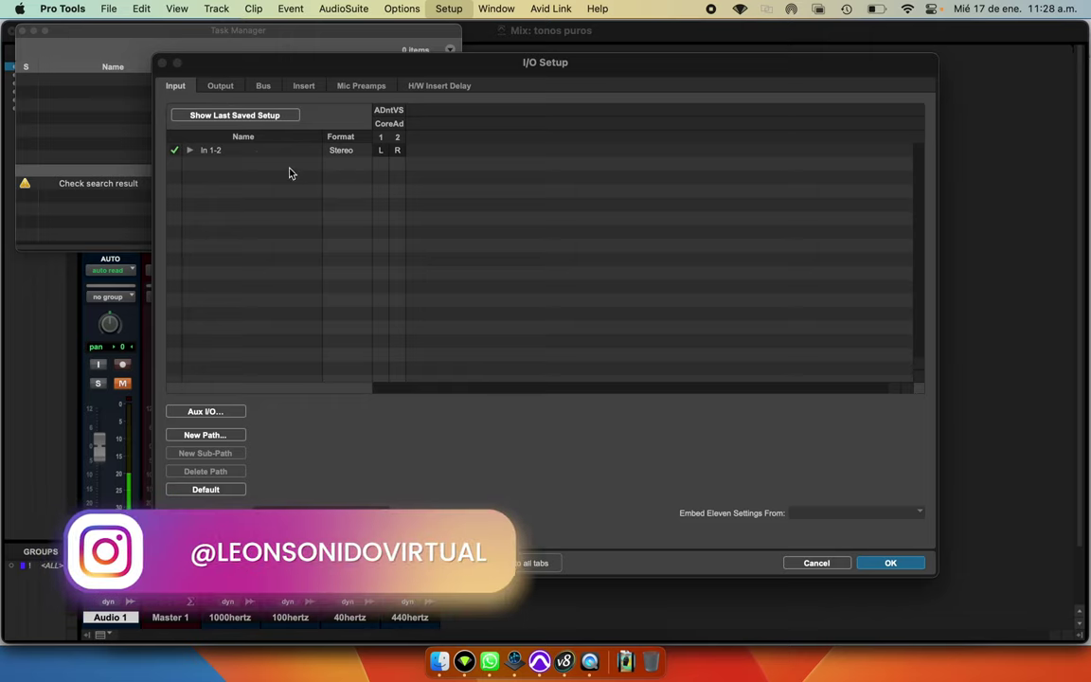
click(229, 87)
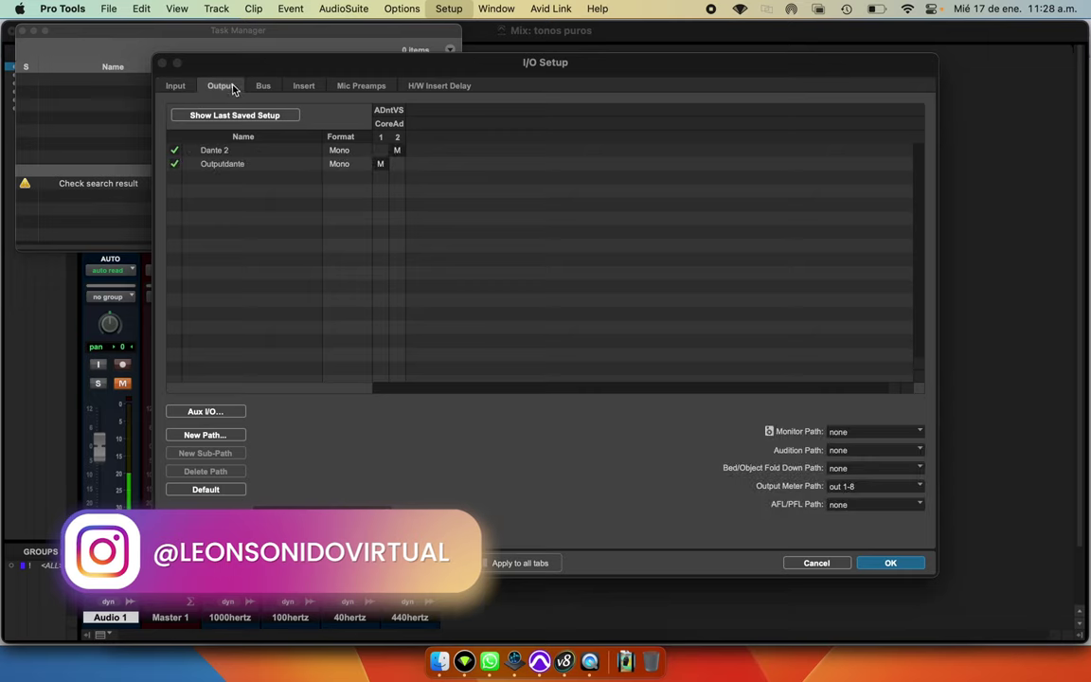
click(227, 152)
shift+click(234, 166)
key(Delete)
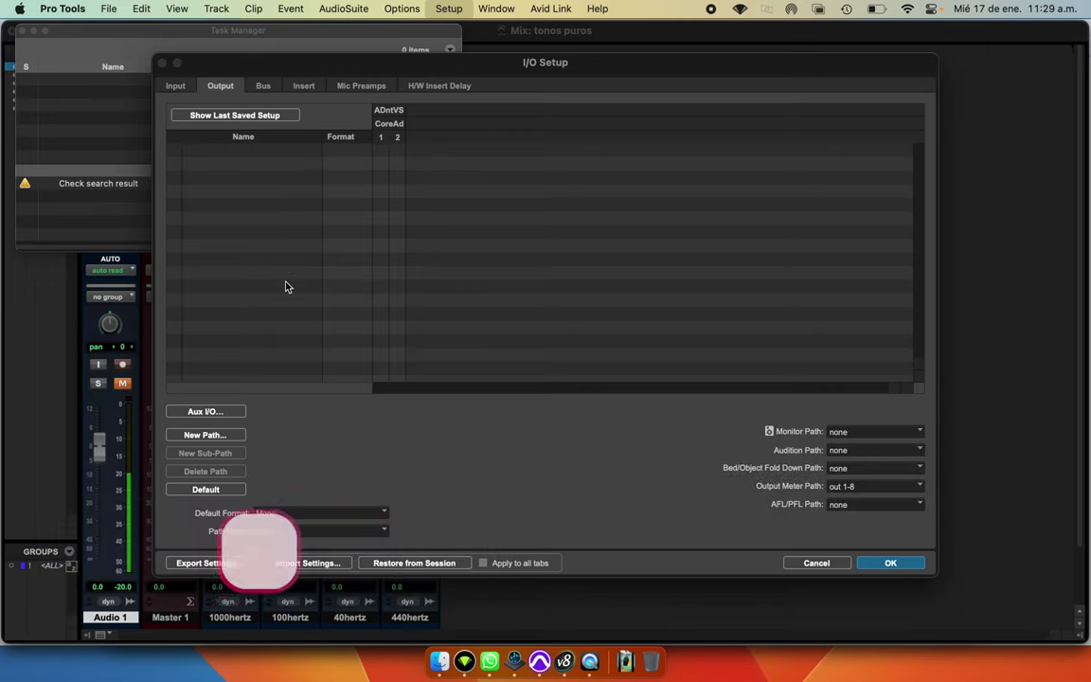
Step: Create two mono output paths with default channel assignments, name them Dante 1 and Dante 2, and apply the I/O setup
click(220, 436)
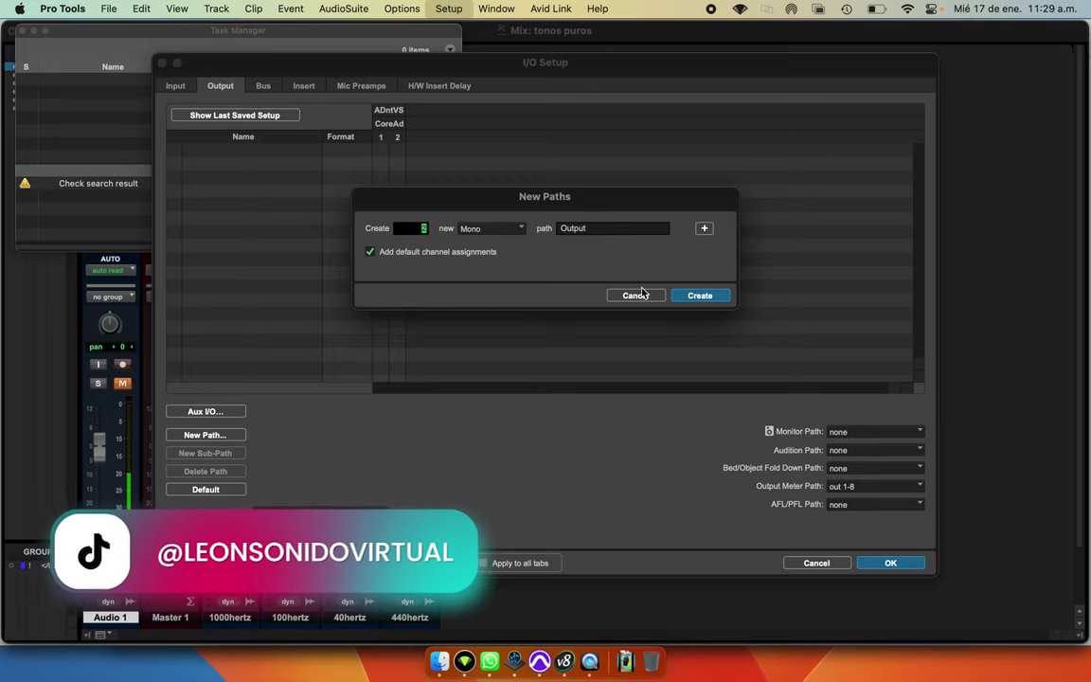
click(703, 298)
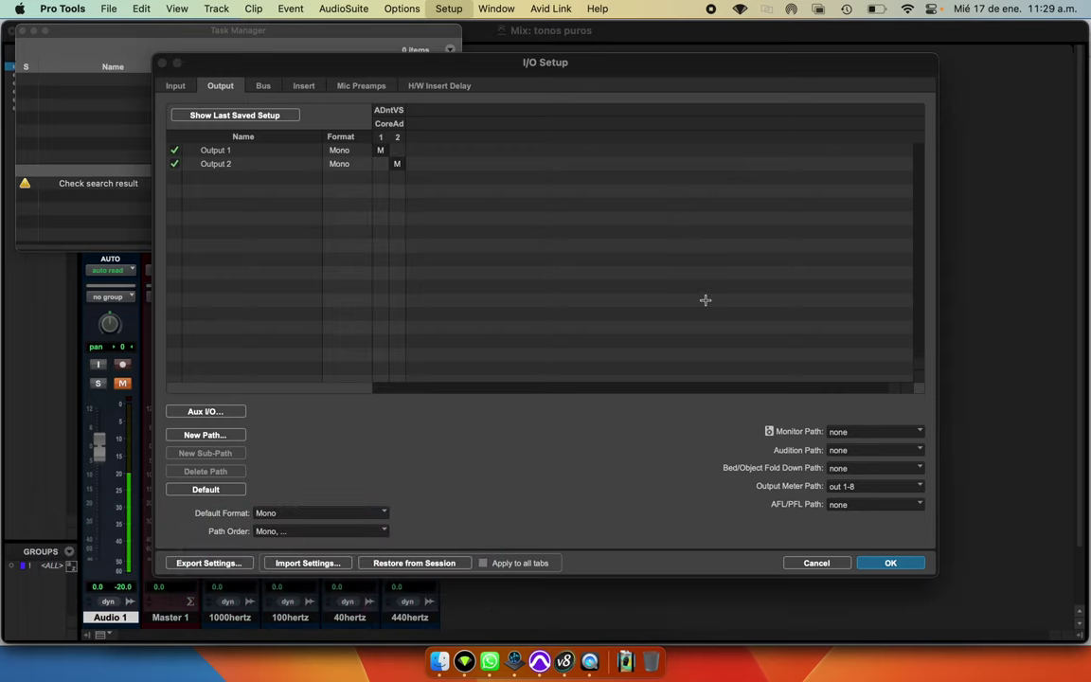
double_click(227, 150)
text(Oante 1)
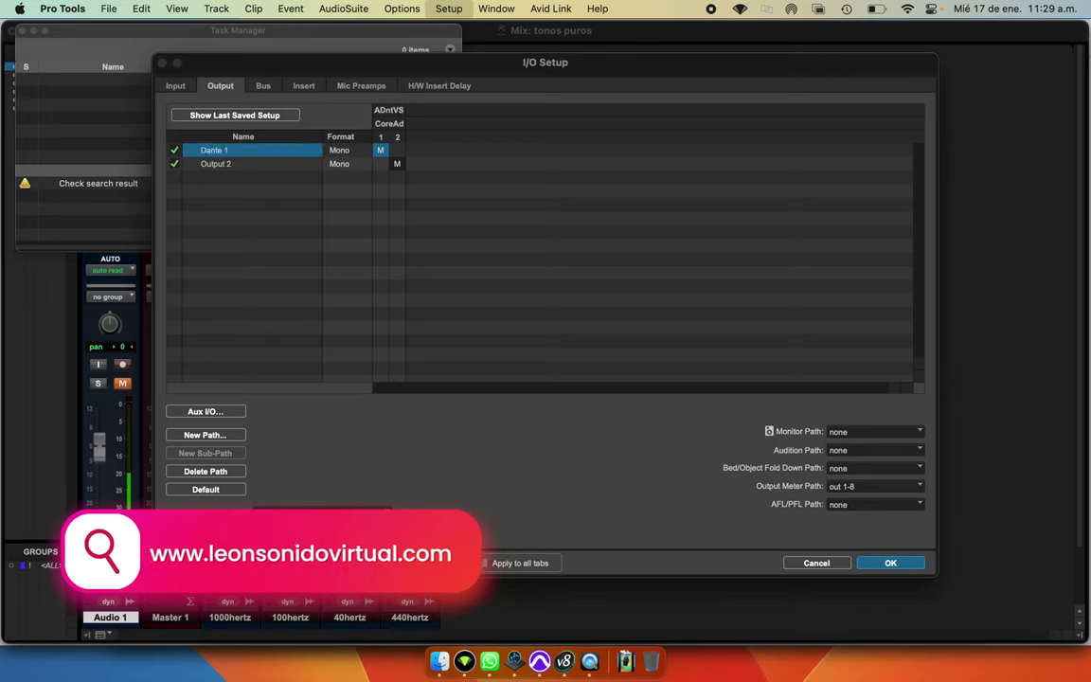
key(Tab)
text(Dante 2)
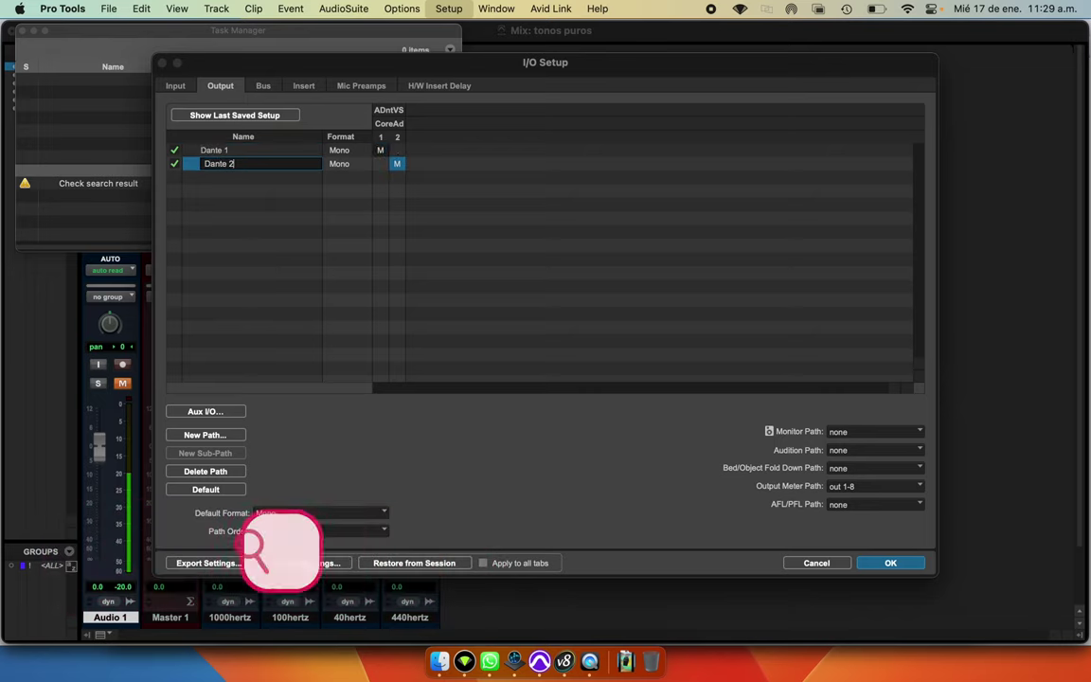
key(Return)
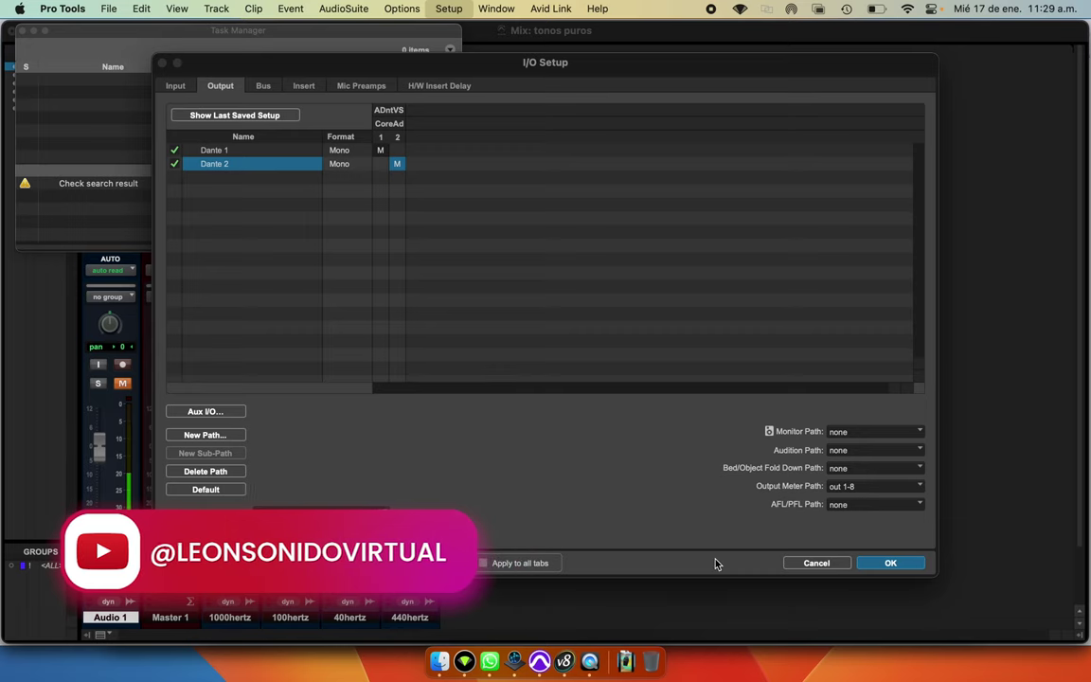
click(886, 562)
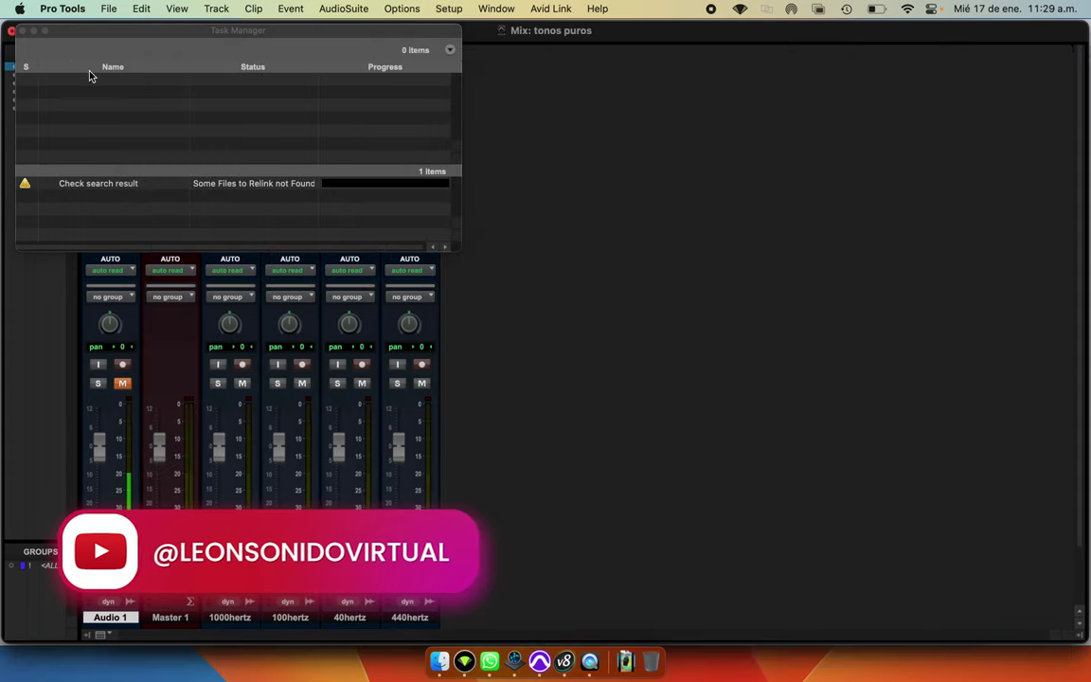
click(12, 30)
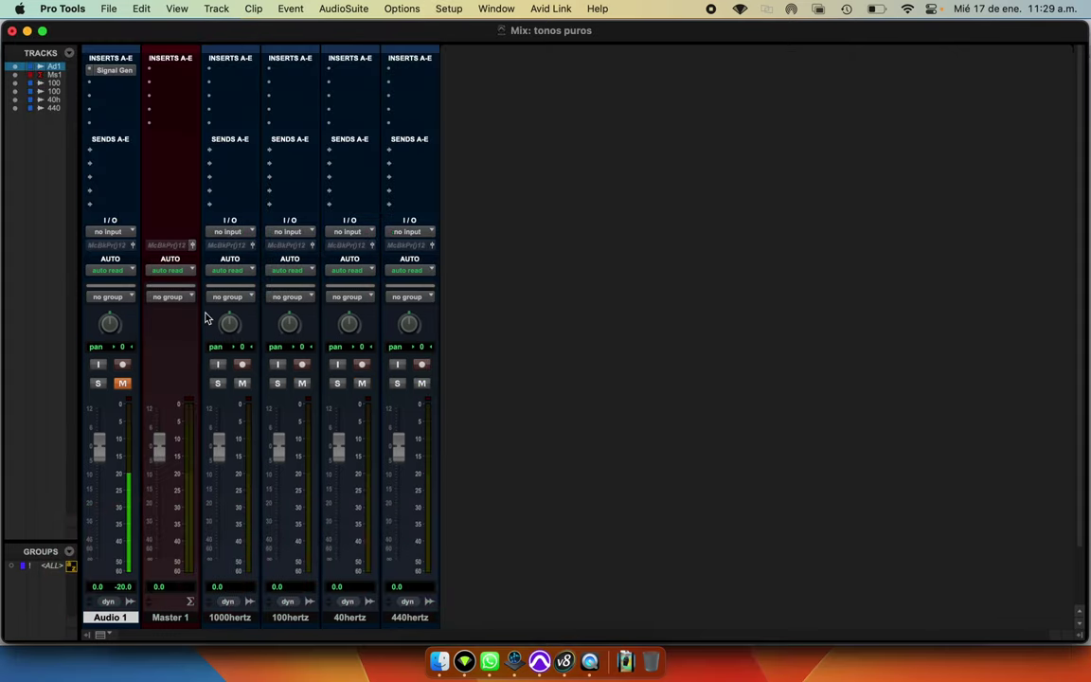
Step: Route the Audio 1 track's output to Output 1 dante (Mono), mapped to Dante 1
click(110, 245)
mouse_move(114, 246)
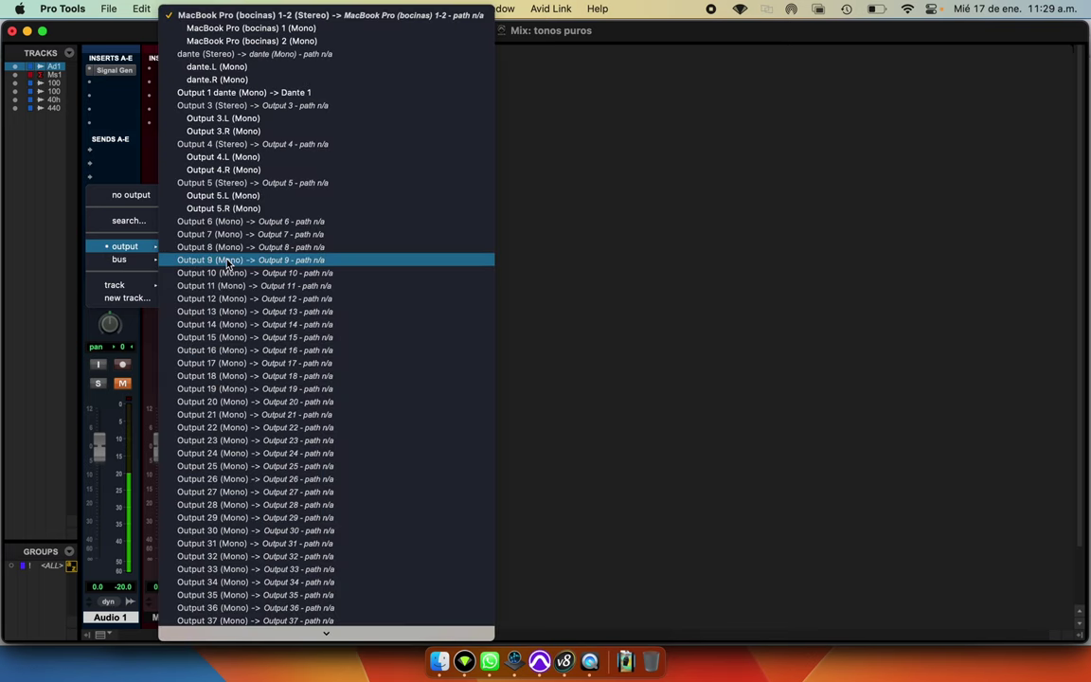
scroll(227, 262, down, 1)
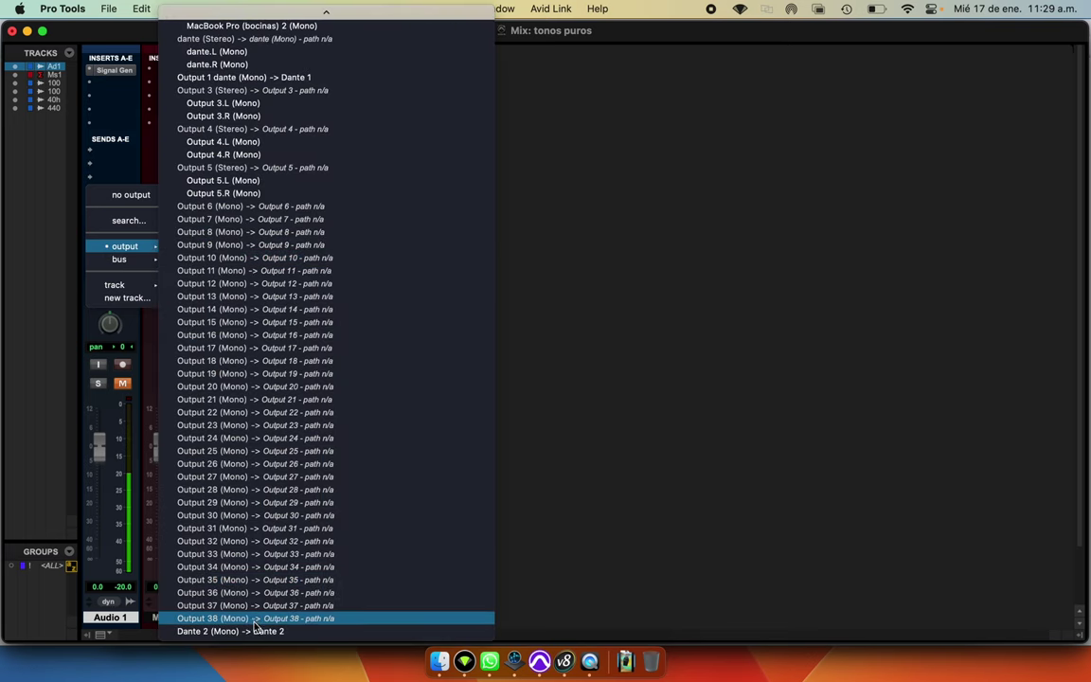
scroll(289, 456, up, 1)
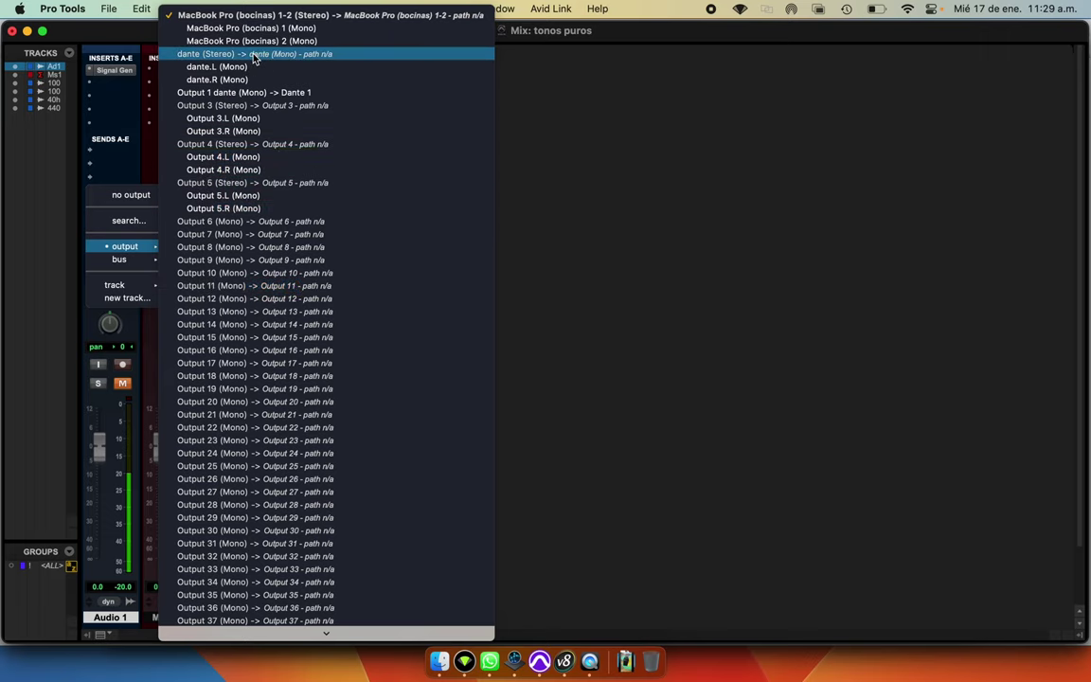
click(284, 93)
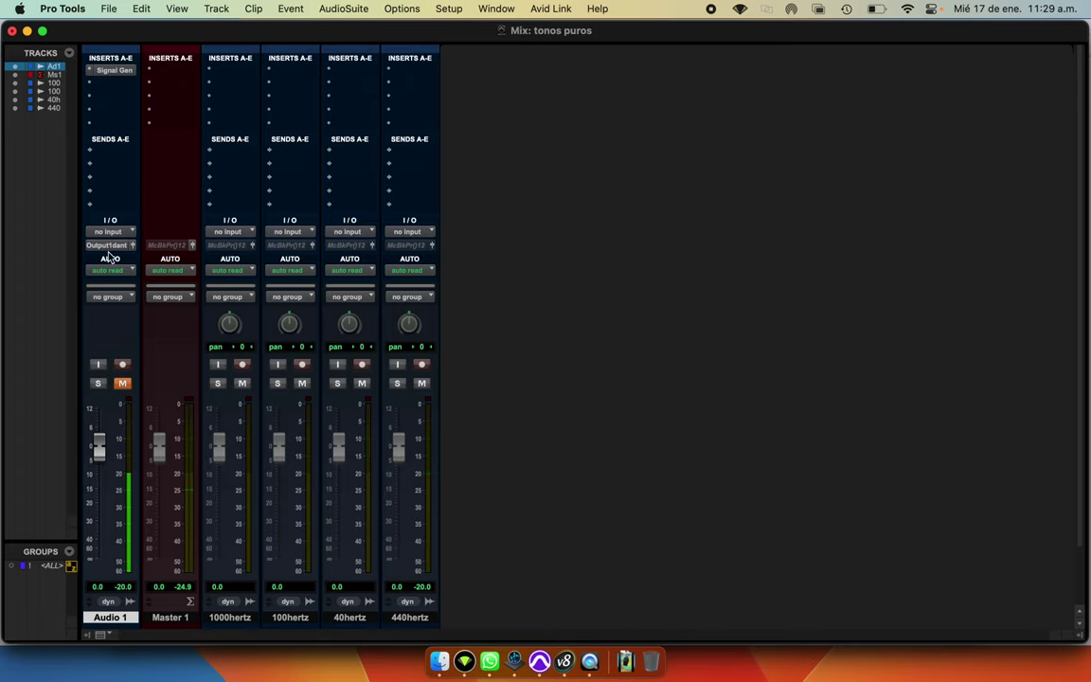
Step: Rename the Audio 1 track as Ref
double_click(119, 619)
text(Ref)
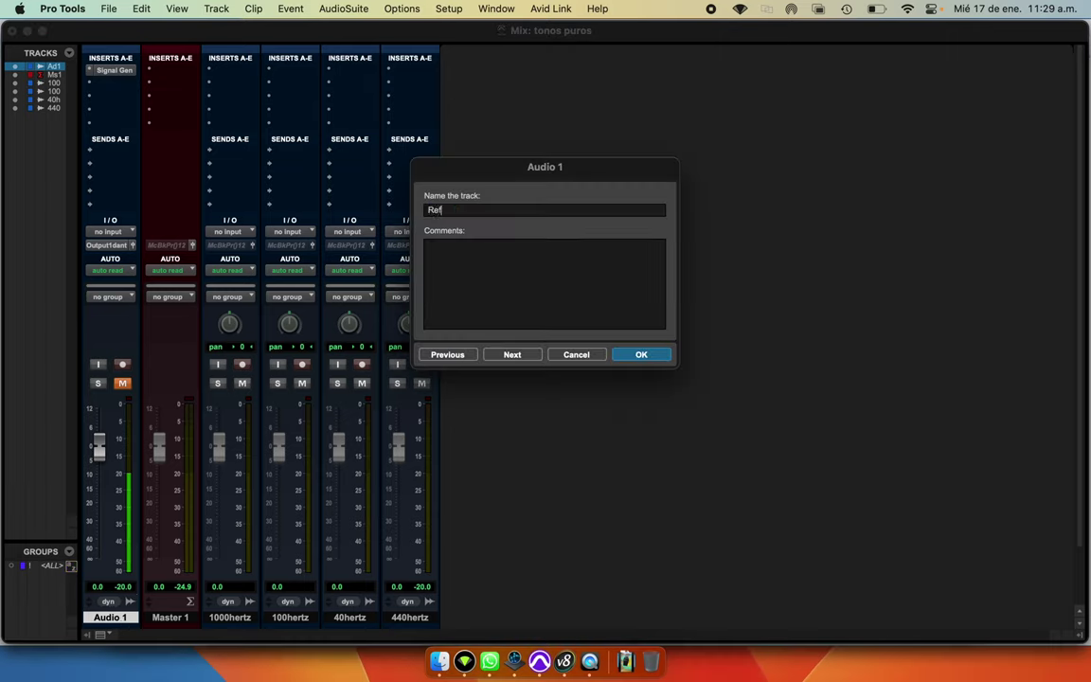
key(Return)
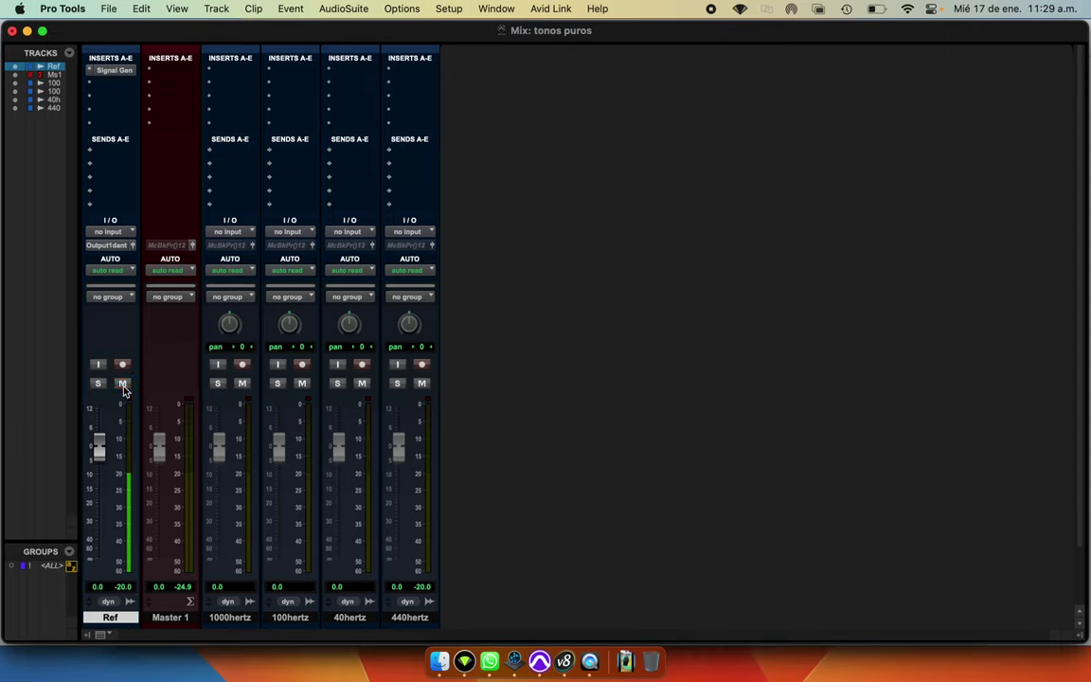
Step: Switch to Dante Via and connect the Pro Tools and Smaart sources to the Stereo Application Input destination
click(514, 660)
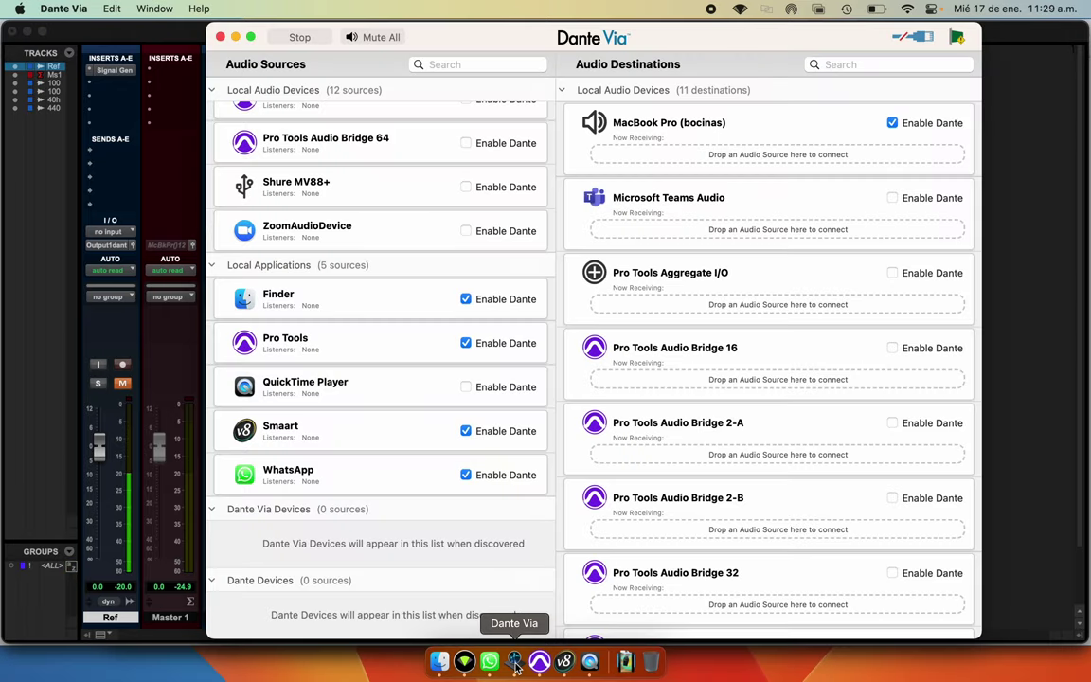
click(298, 341)
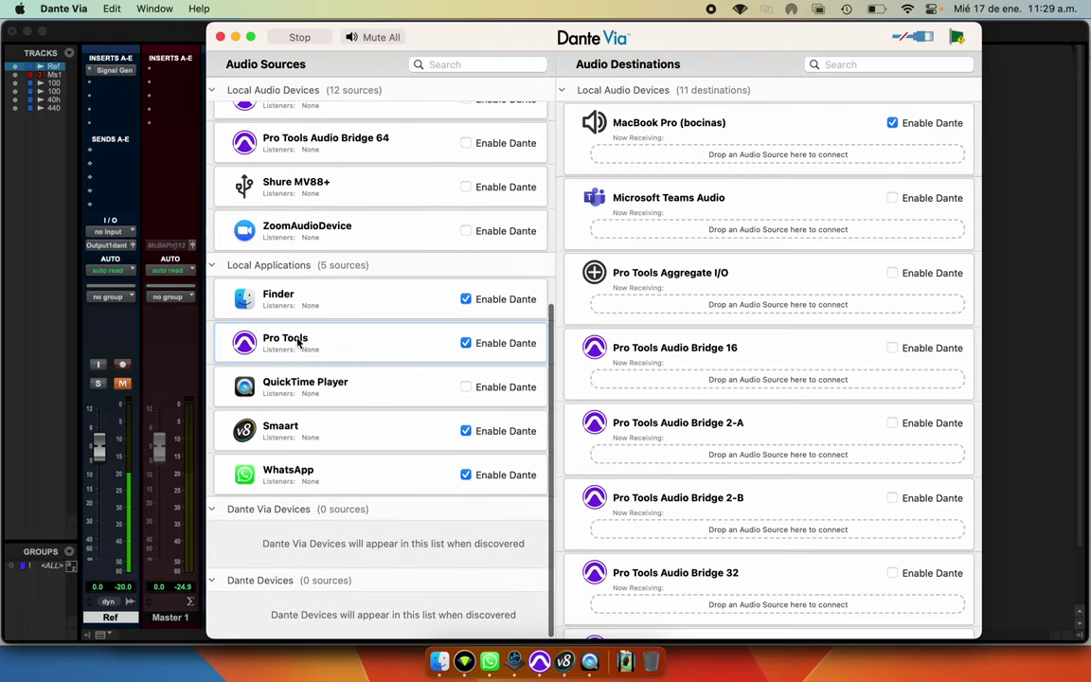
scroll(675, 465, down, 10)
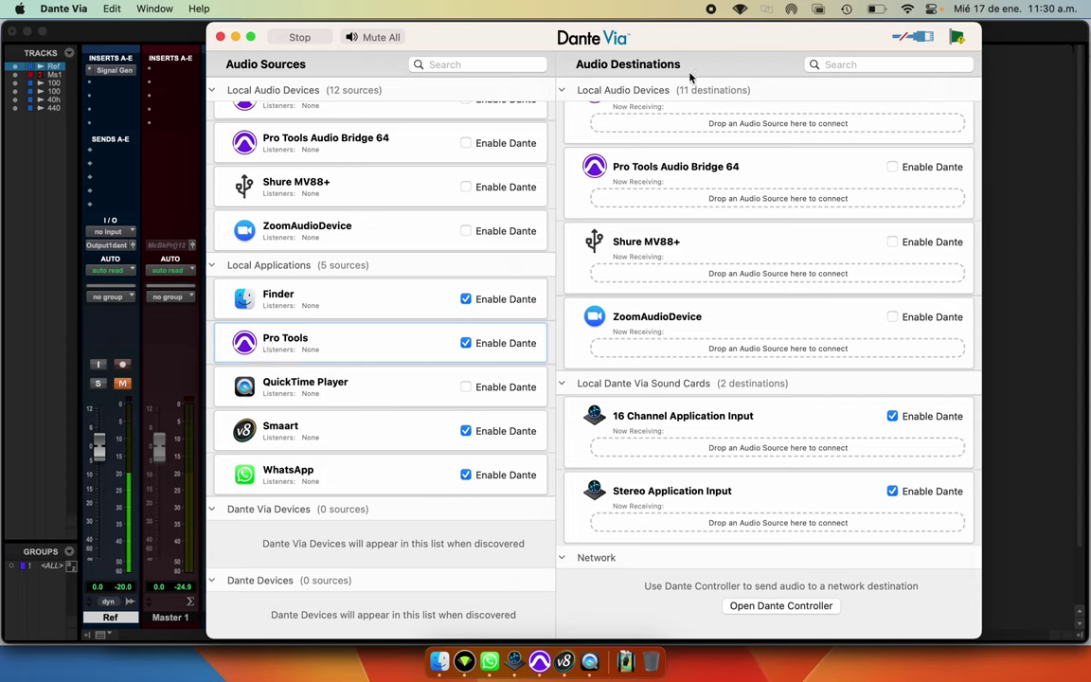
drag(295, 344, 649, 519)
scroll(644, 502, down, 1)
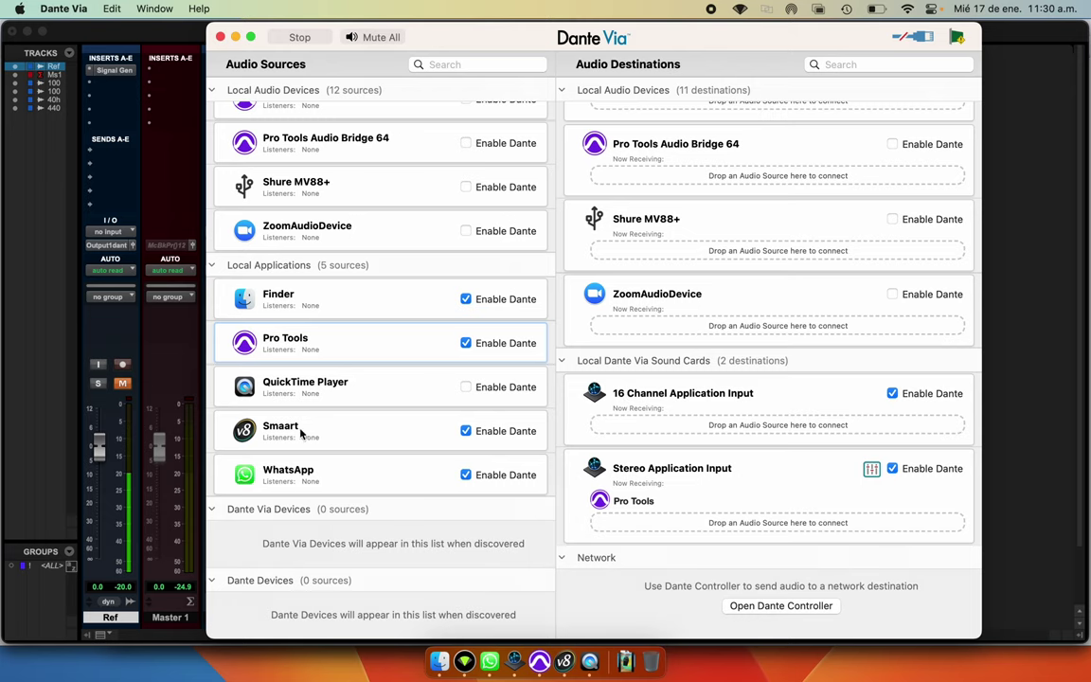
drag(288, 428, 644, 523)
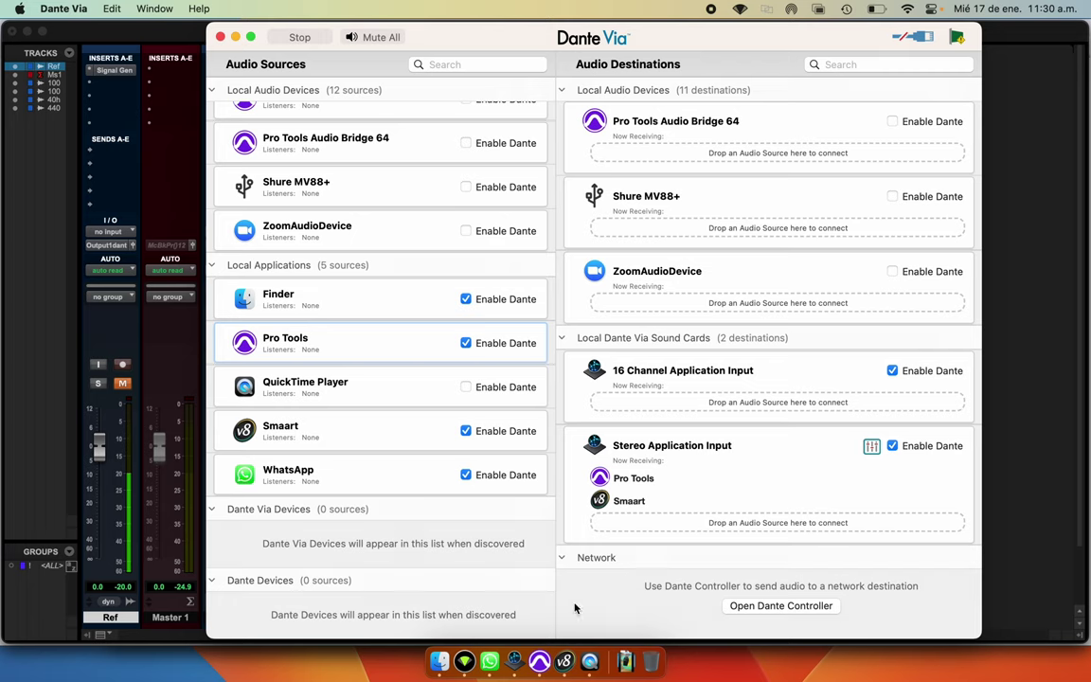
Step: Switch to Smaart and select Dante Via Stereo among the input devices in the I-O configuration
click(566, 662)
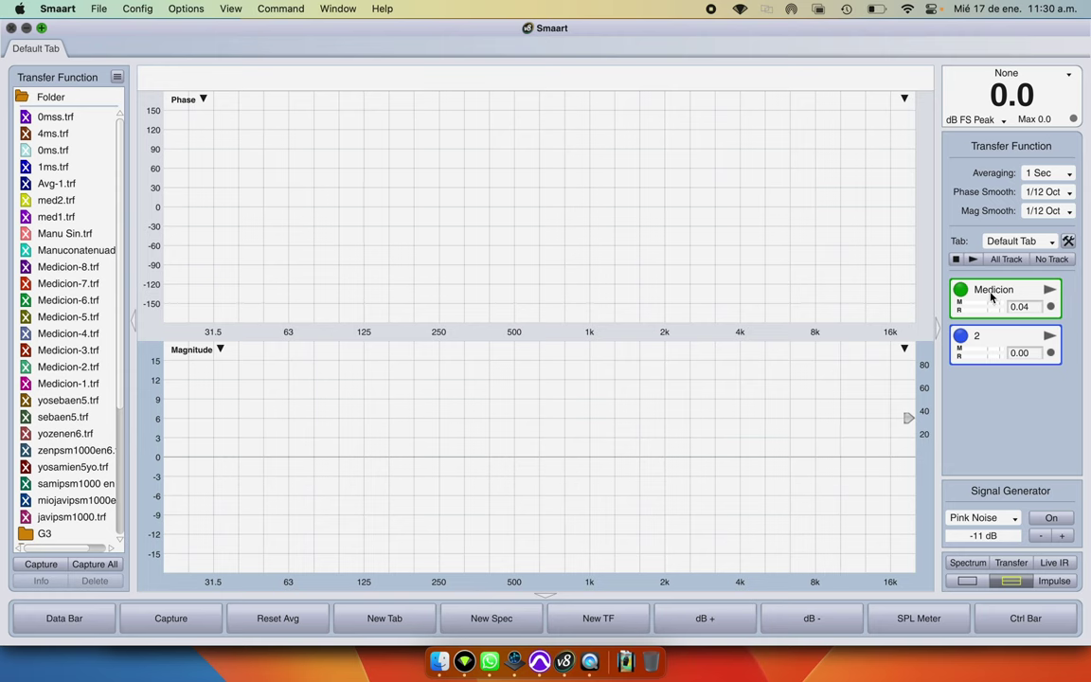
click(132, 8)
click(128, 31)
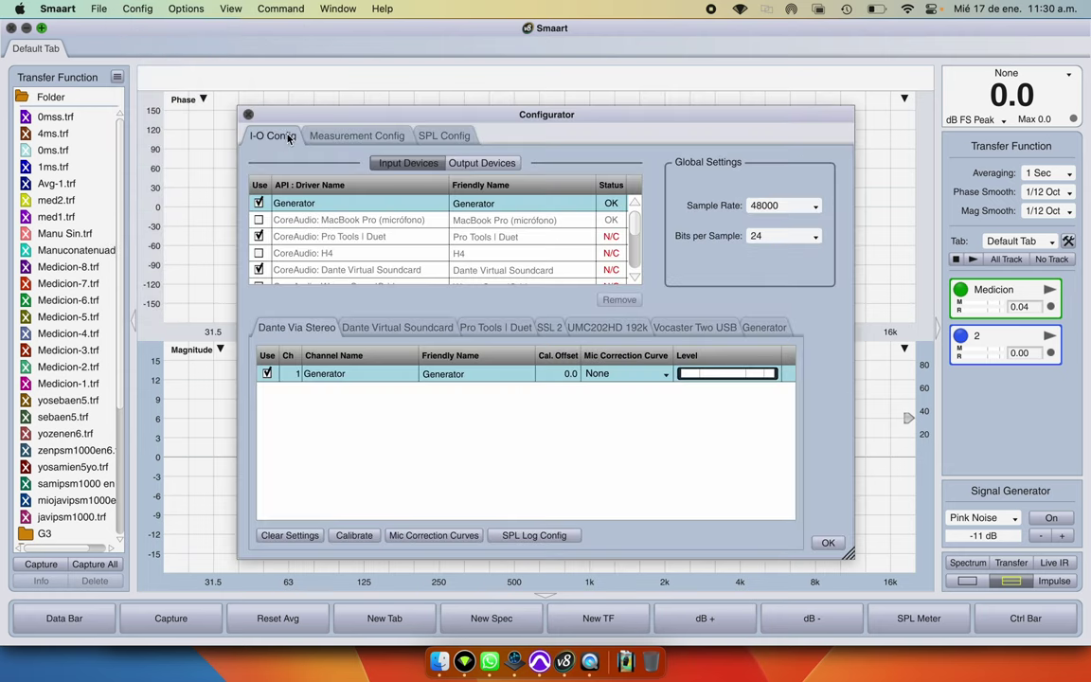
scroll(369, 242, down, 2)
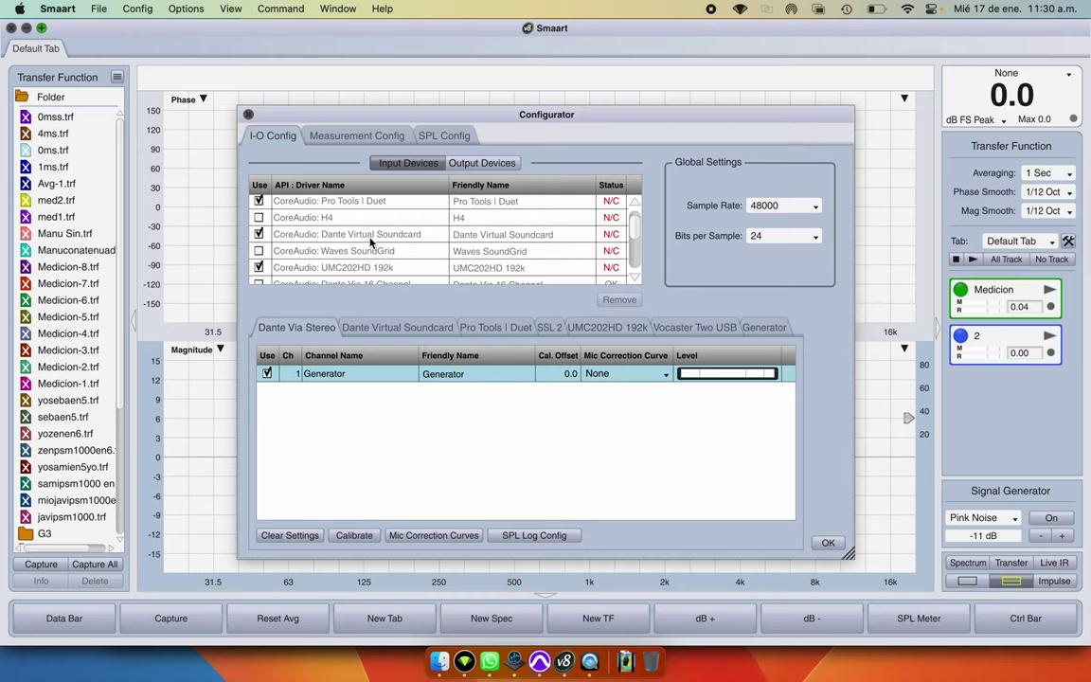
scroll(369, 243, up, 2)
scroll(370, 242, down, 4)
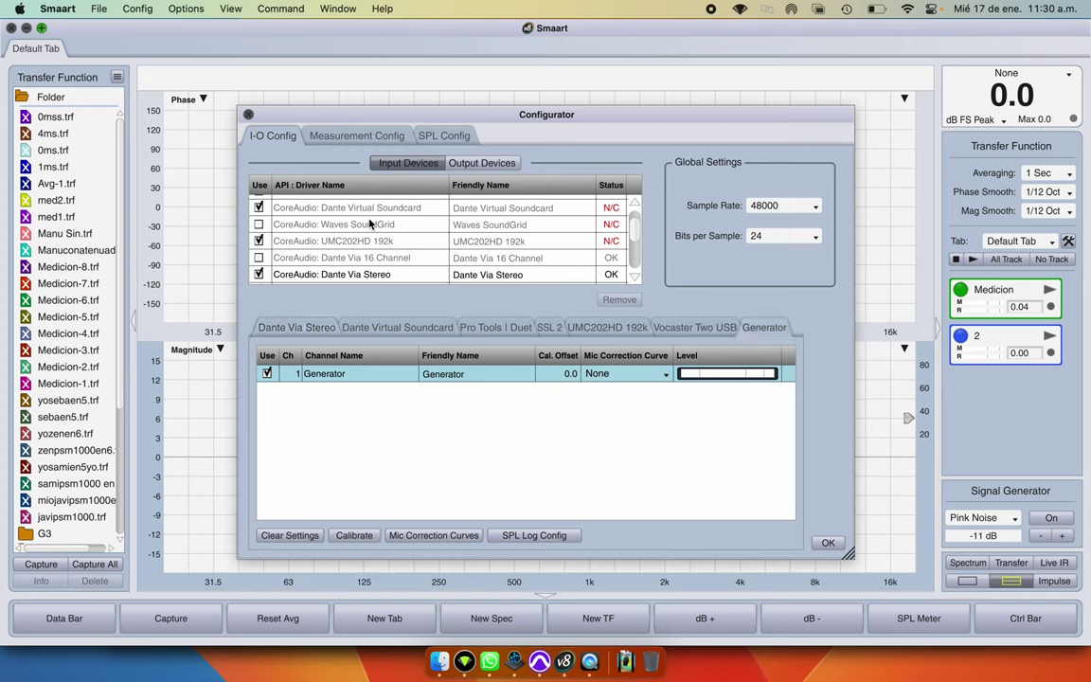
scroll(369, 224, down, 5)
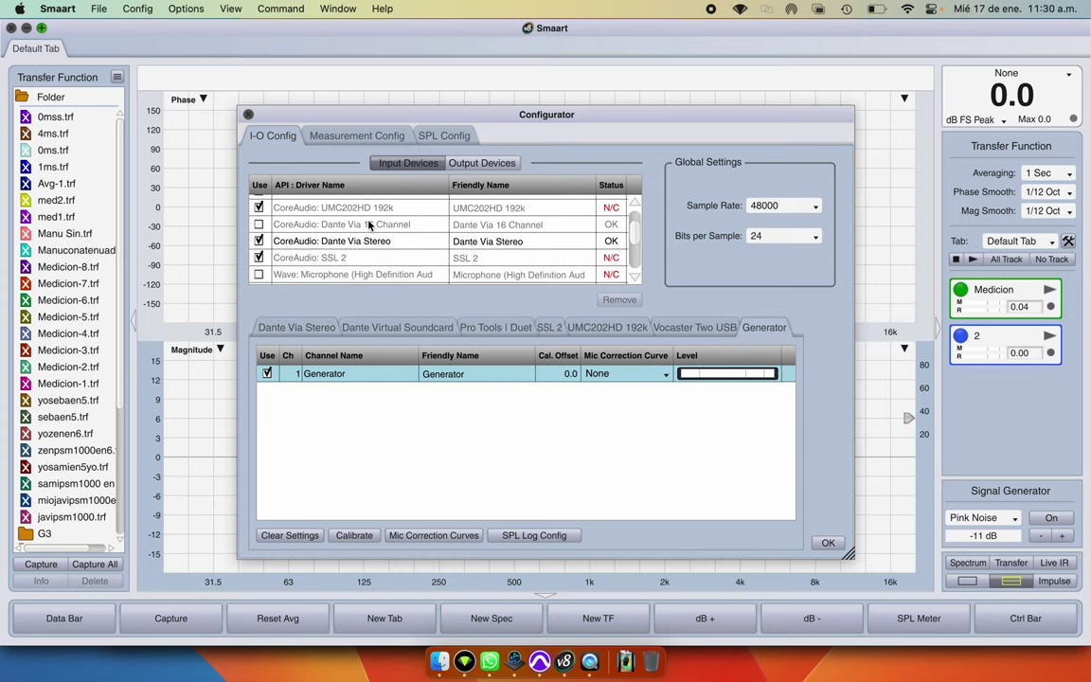
scroll(369, 224, down, 10)
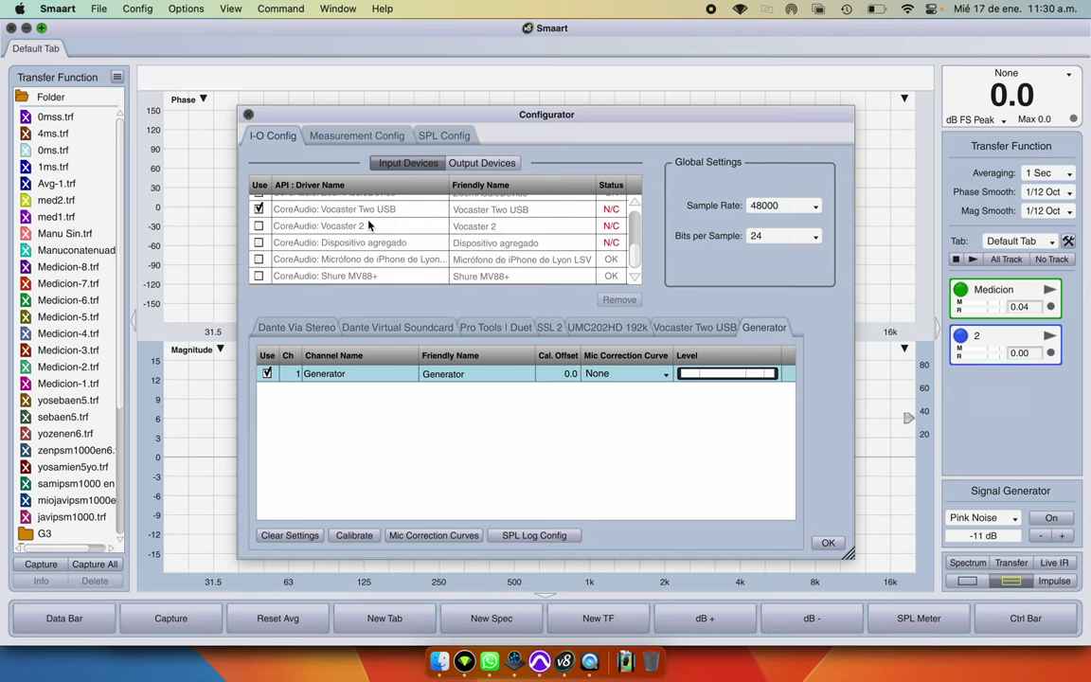
scroll(367, 228, up, 3)
scroll(360, 251, up, 5)
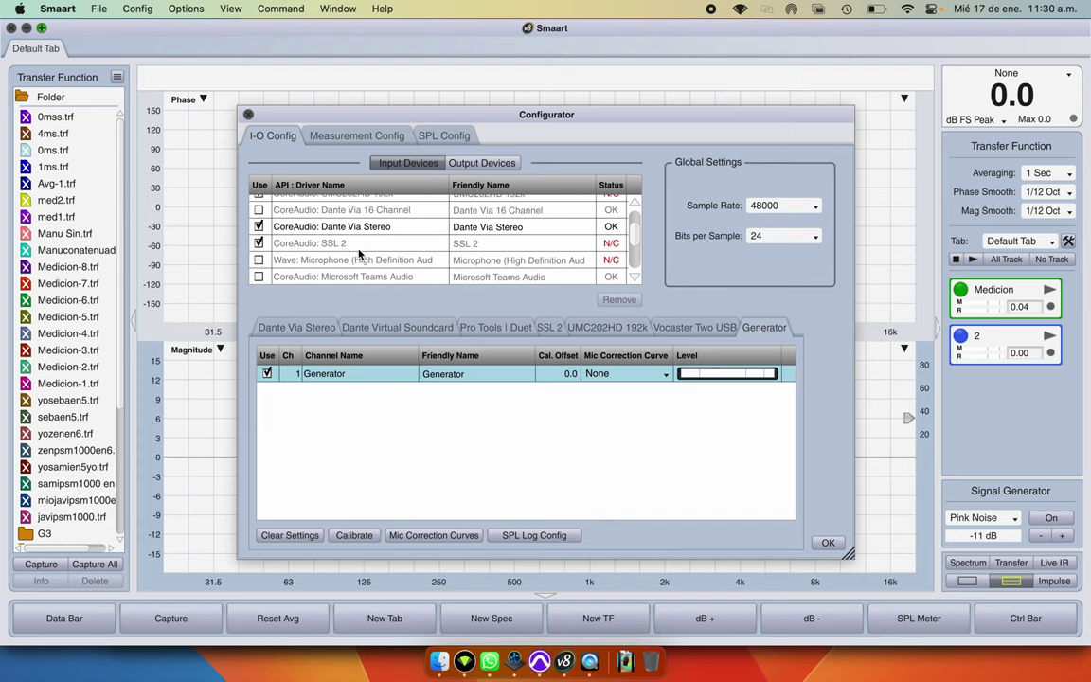
click(359, 227)
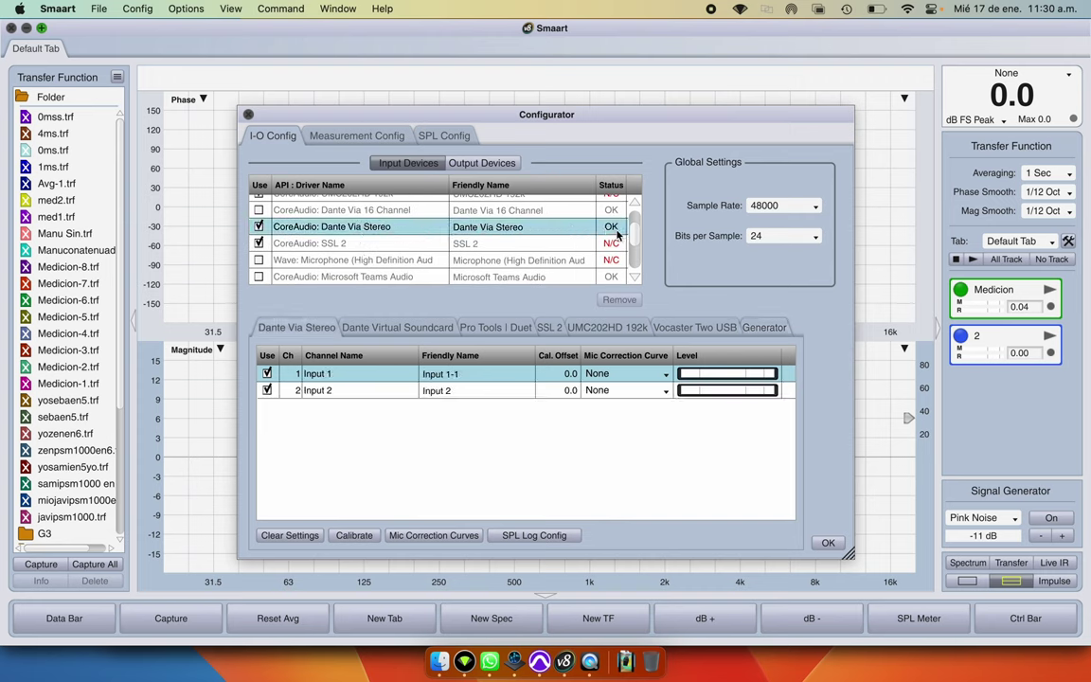
Step: Give Dante Via Stereo input 1 the friendly name Ref and input 2 Medicion, and close the configuration after checking the output devices
double_click(474, 378)
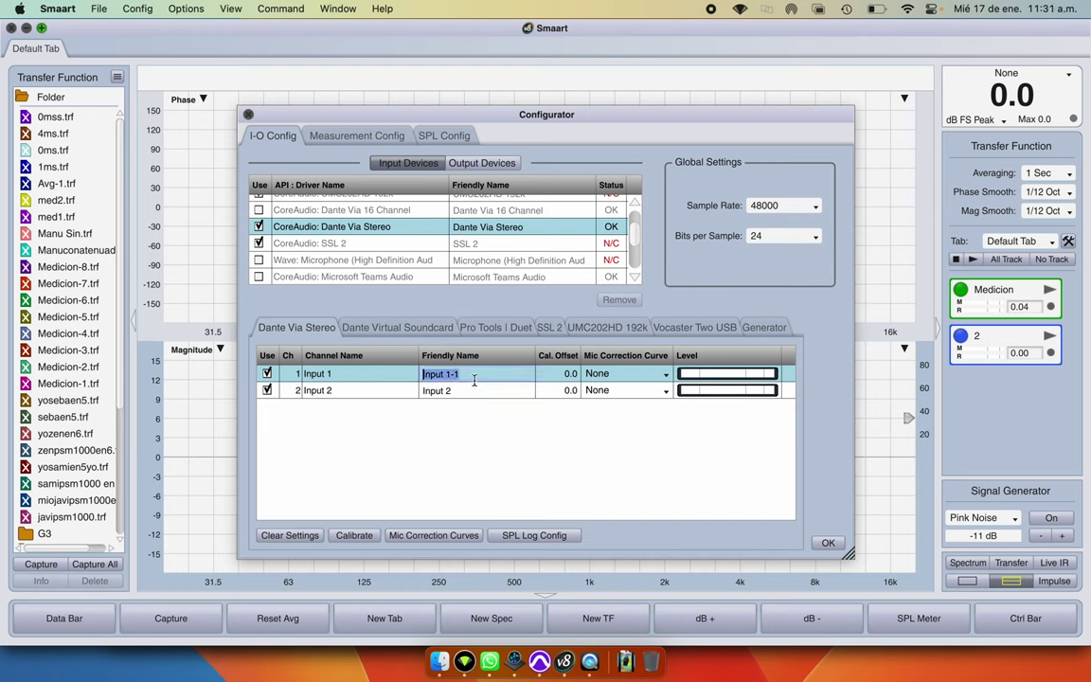
text(Ref)
key(Tab)
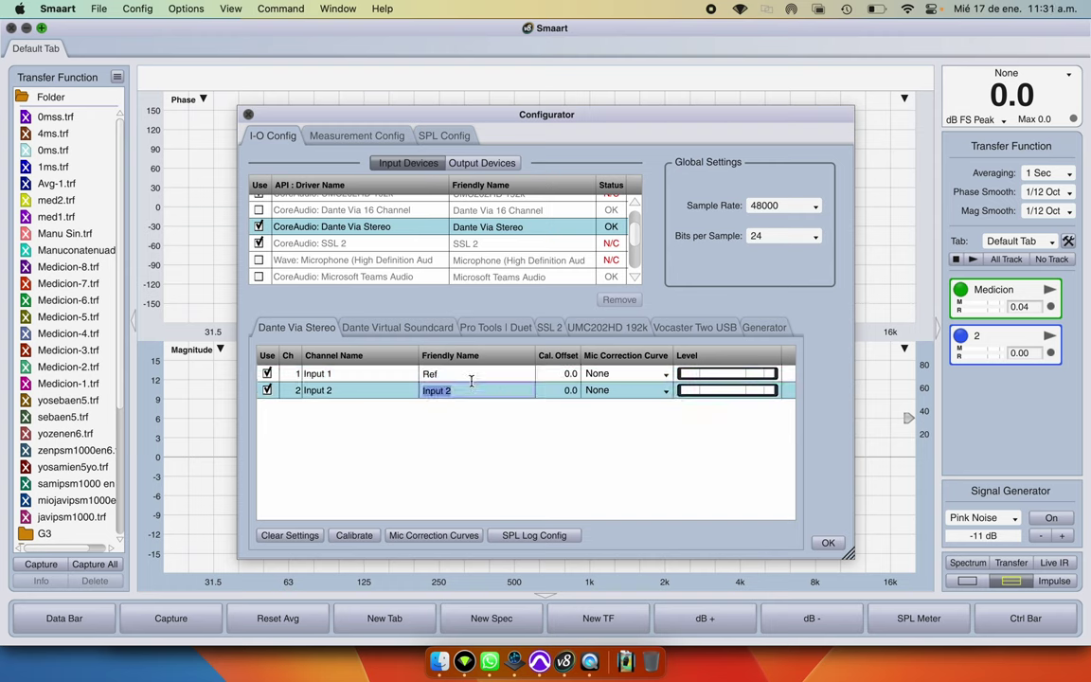
text(Medicion)
click(526, 449)
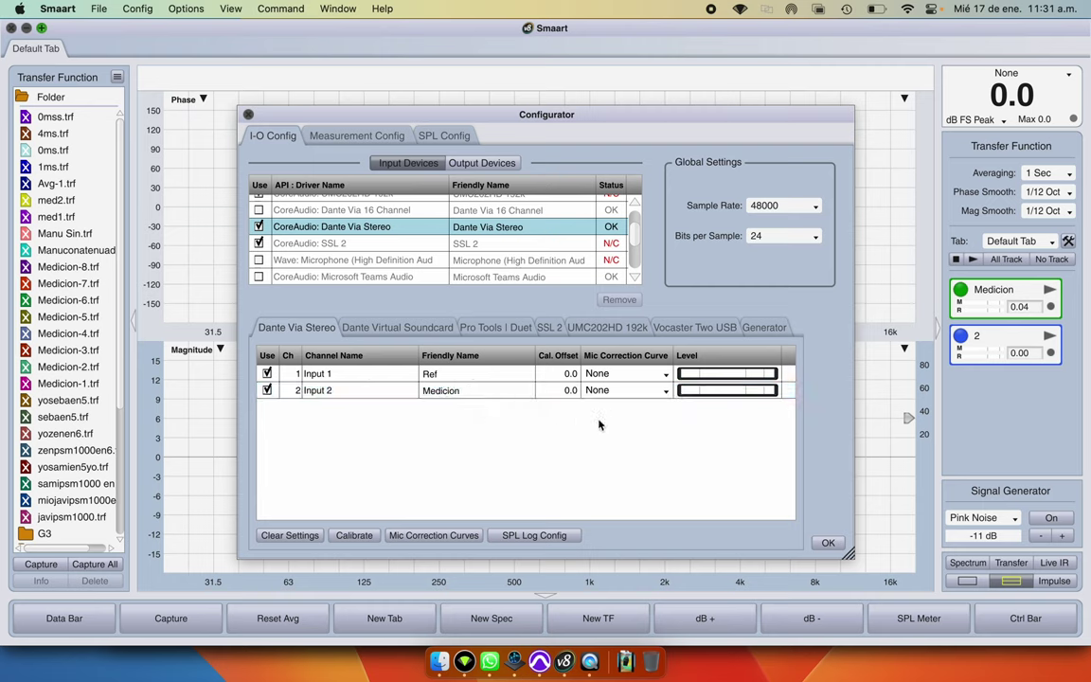
click(482, 163)
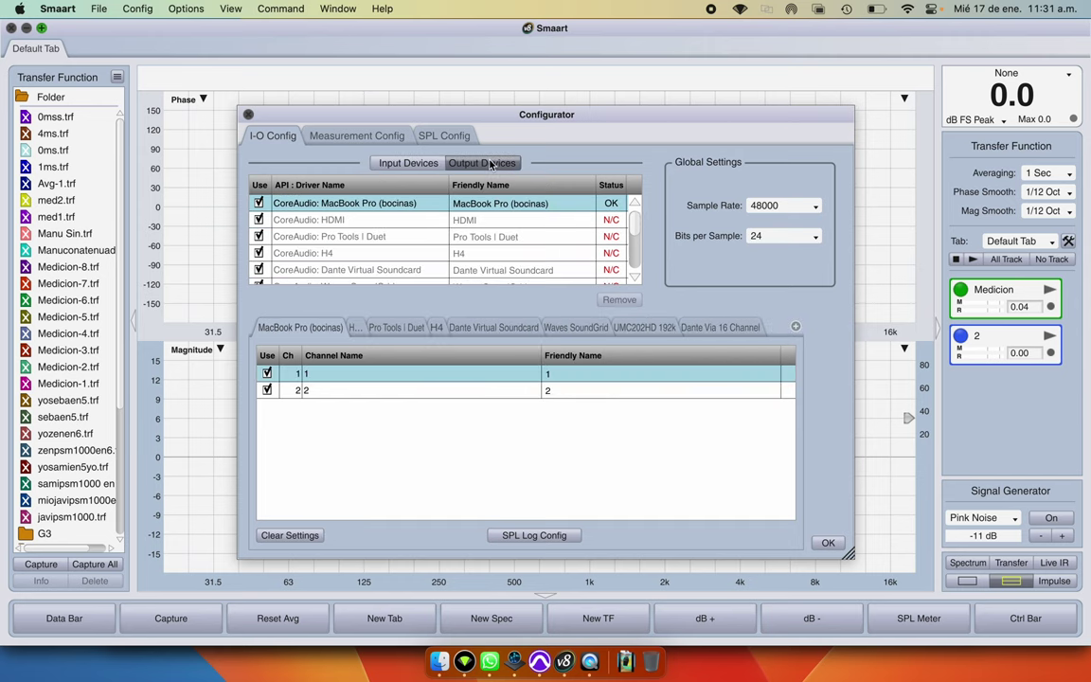
click(401, 164)
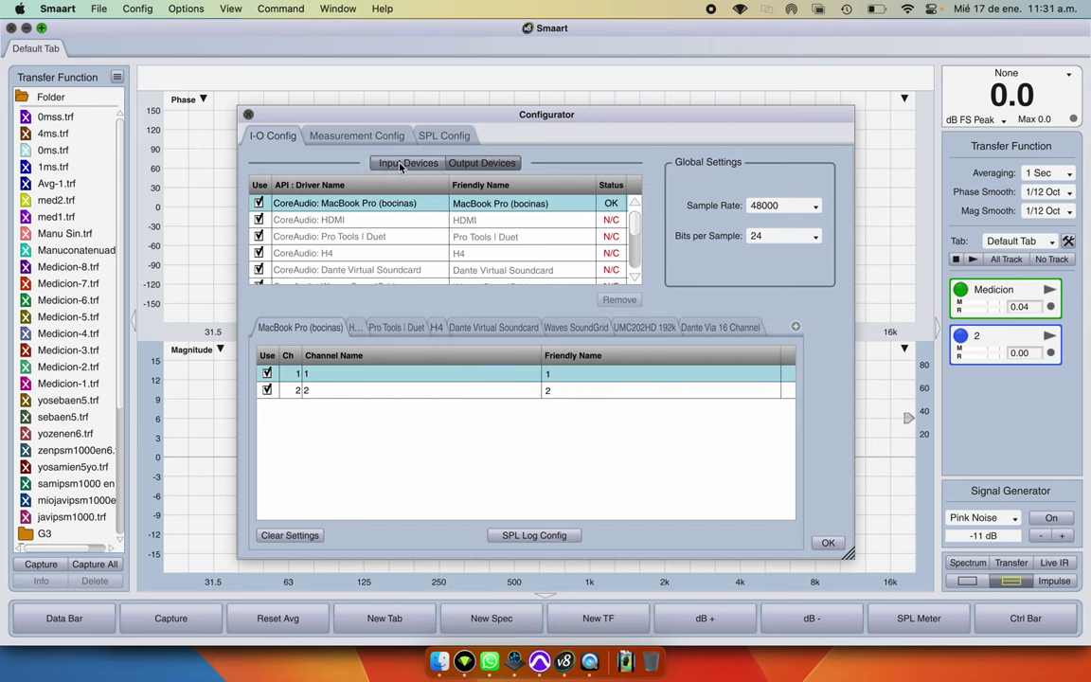
click(828, 543)
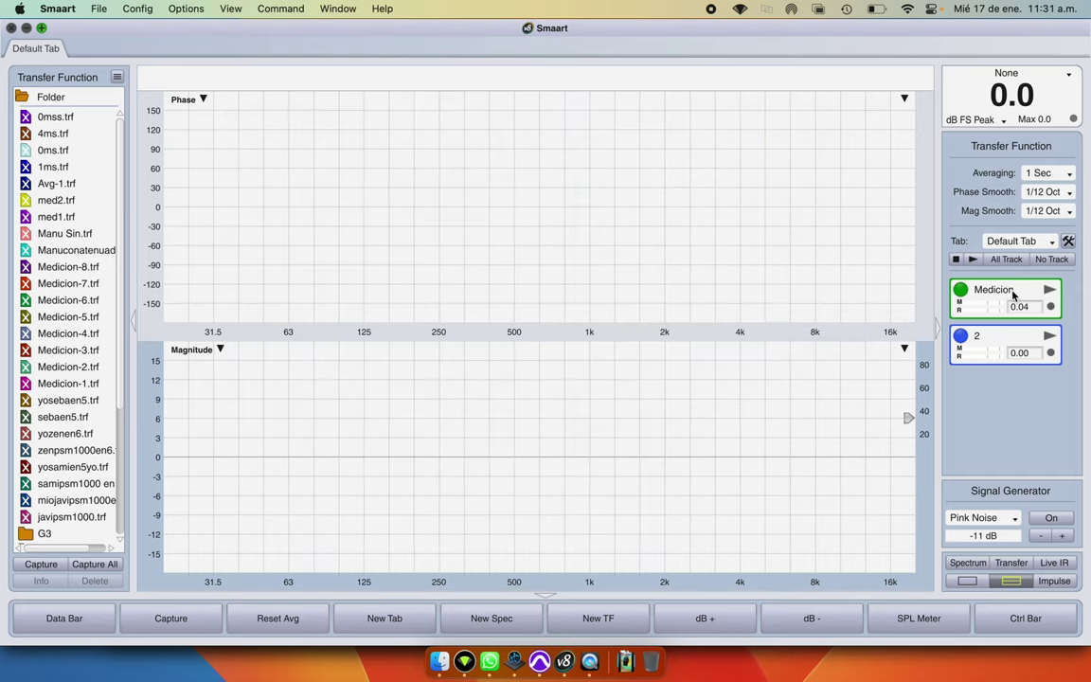
Step: Create a TF measurement named Dante on Dante Via Stereo with Ref as the measurement channel and Medicion as the reference channel
click(136, 9)
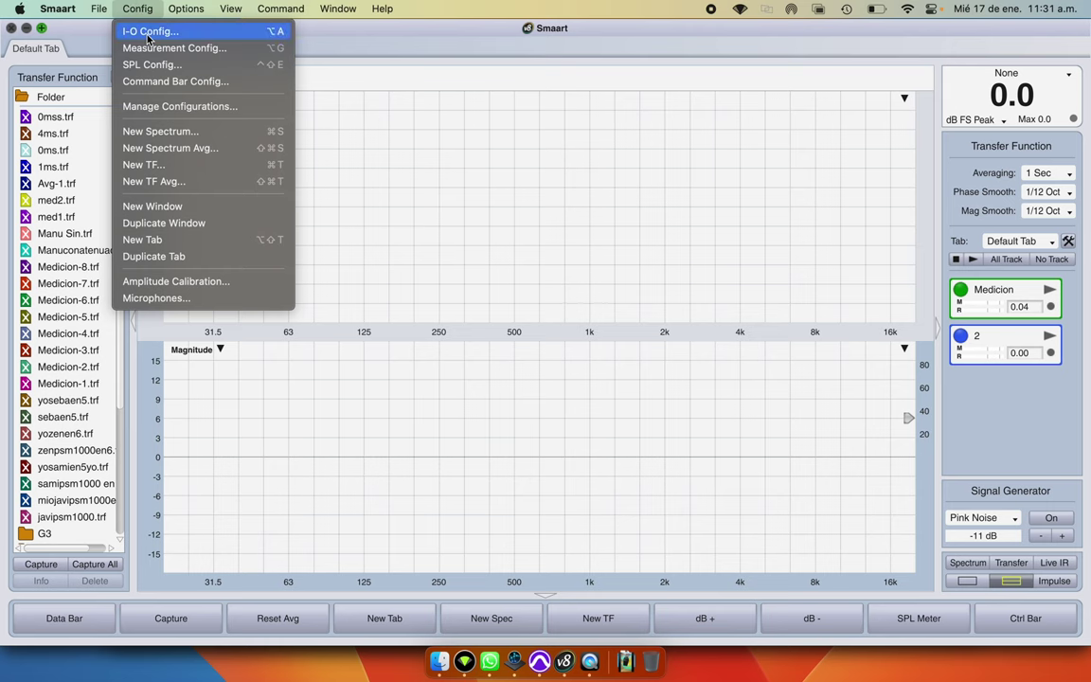
click(147, 36)
click(372, 133)
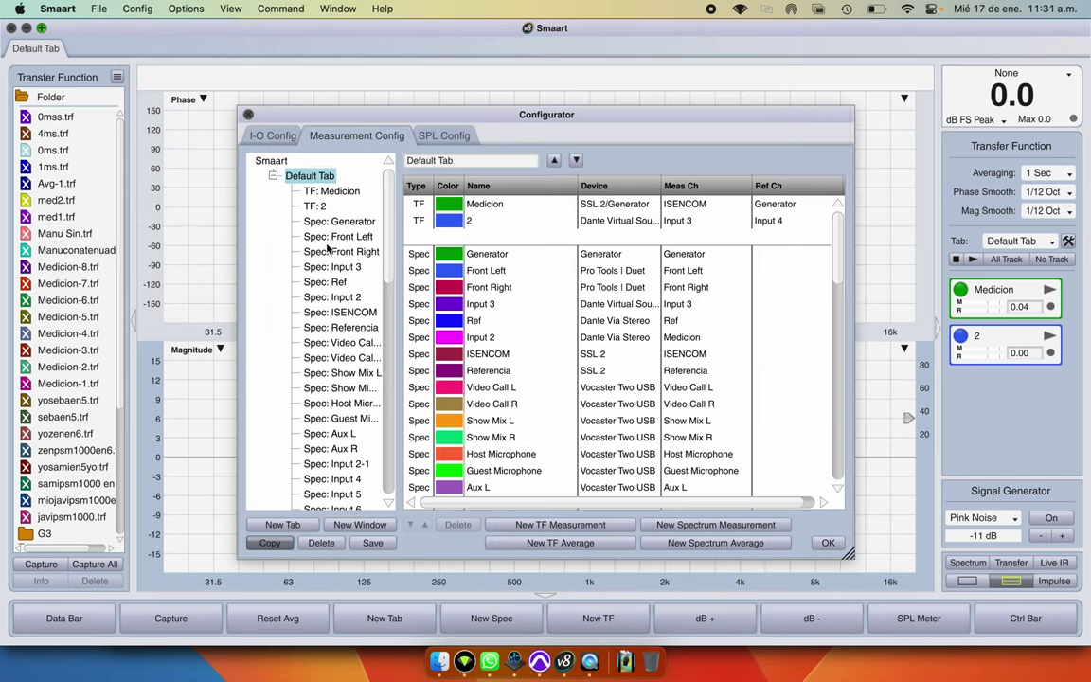
scroll(327, 248, down, 2)
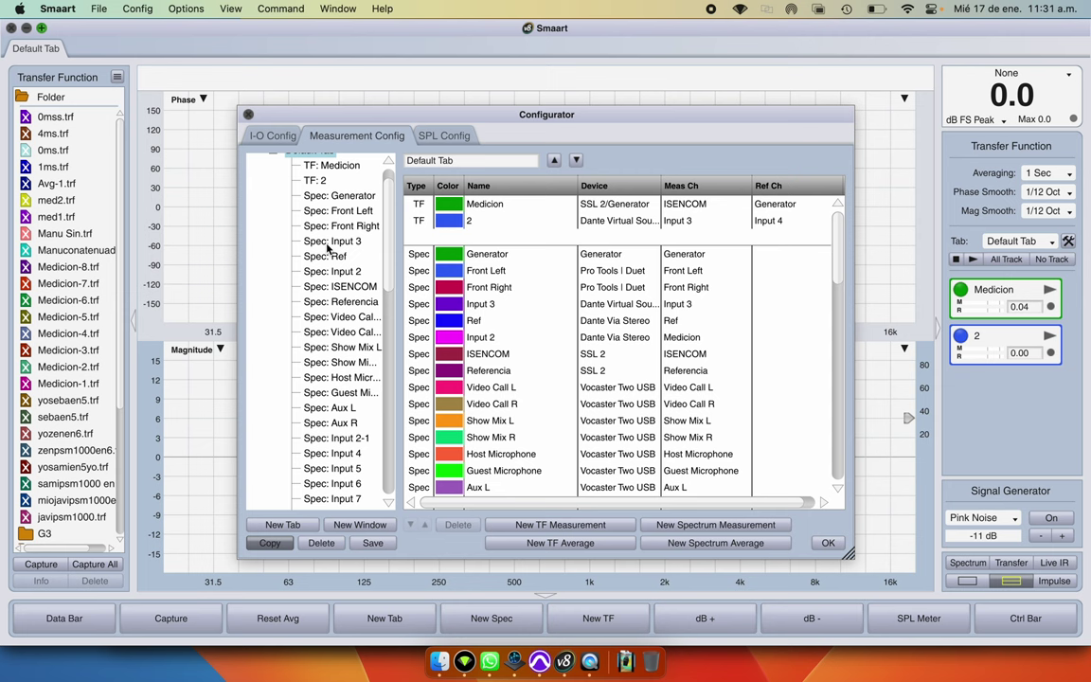
click(582, 527)
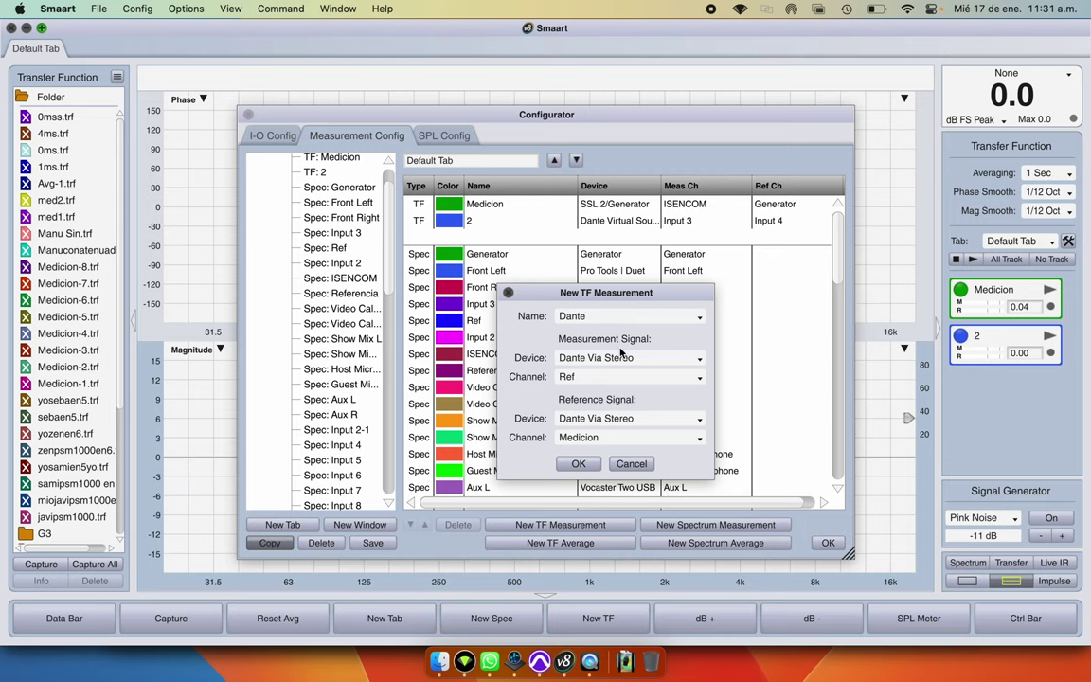
click(578, 464)
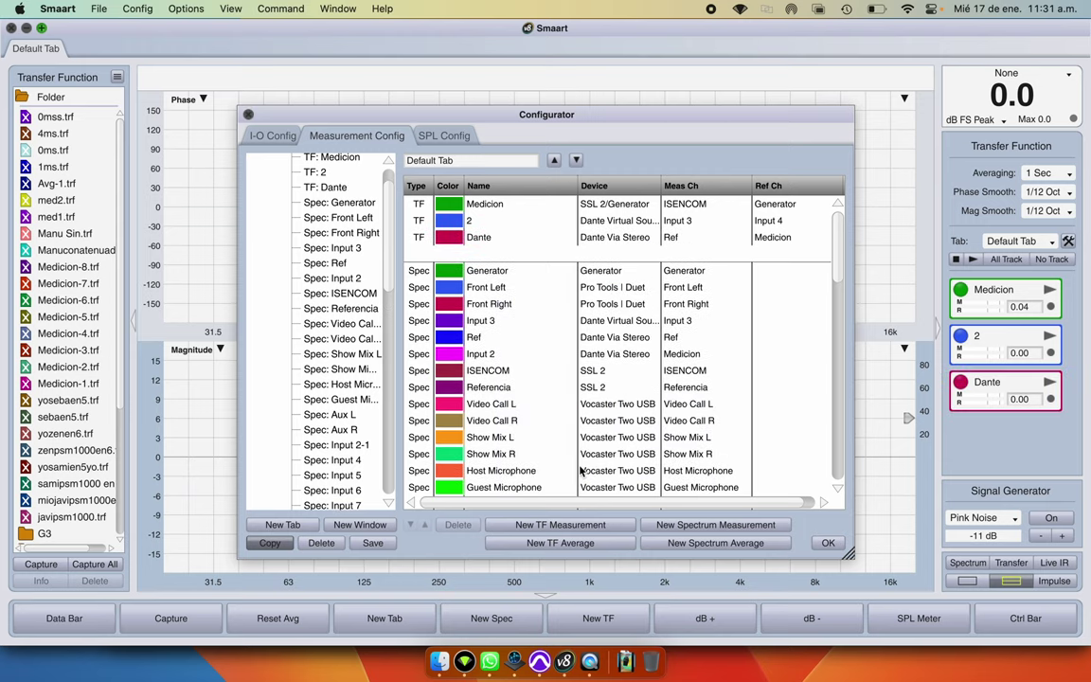
click(827, 543)
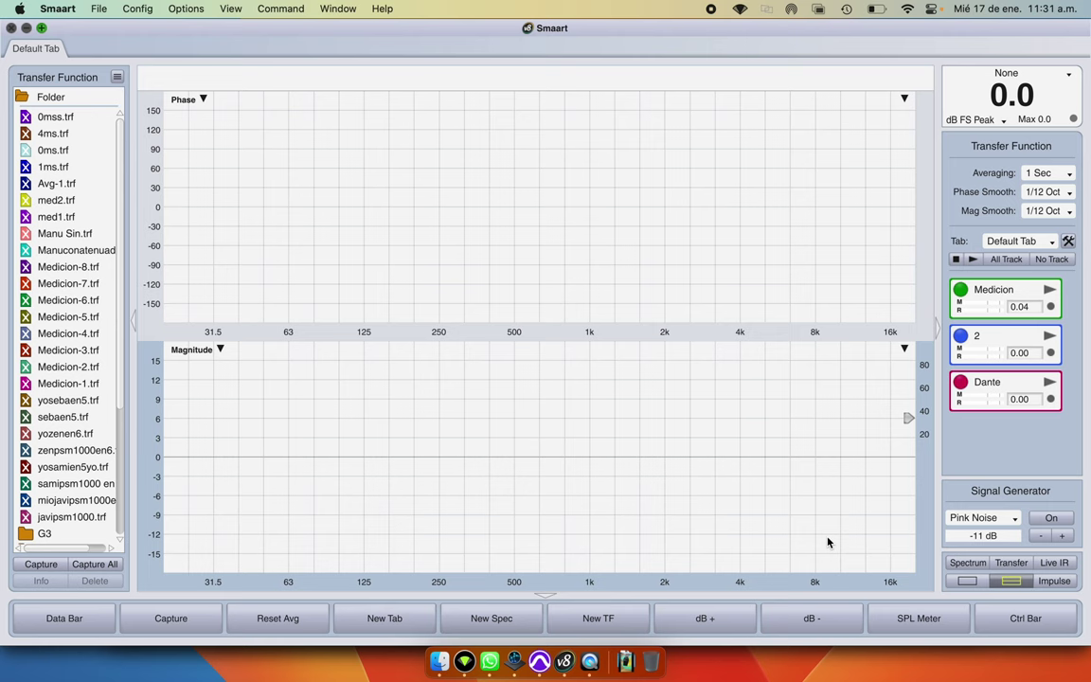
Step: Open the Dante measurement's settings and choose Dante Via Stereo as the device for both the measurement and reference signals
double_click(985, 383)
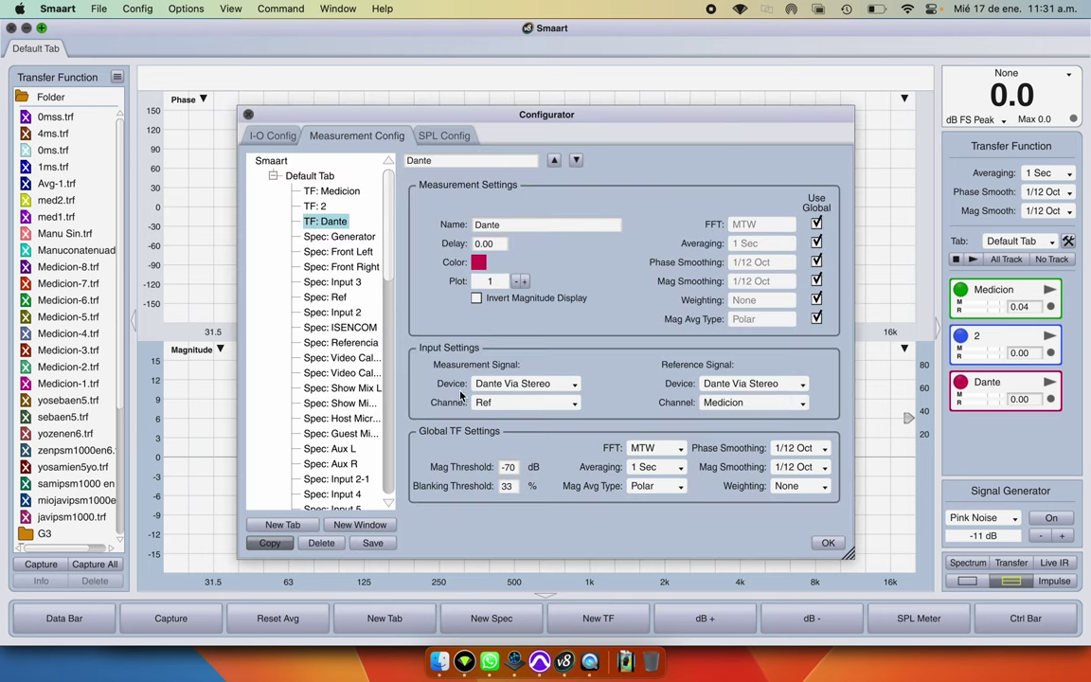
click(518, 383)
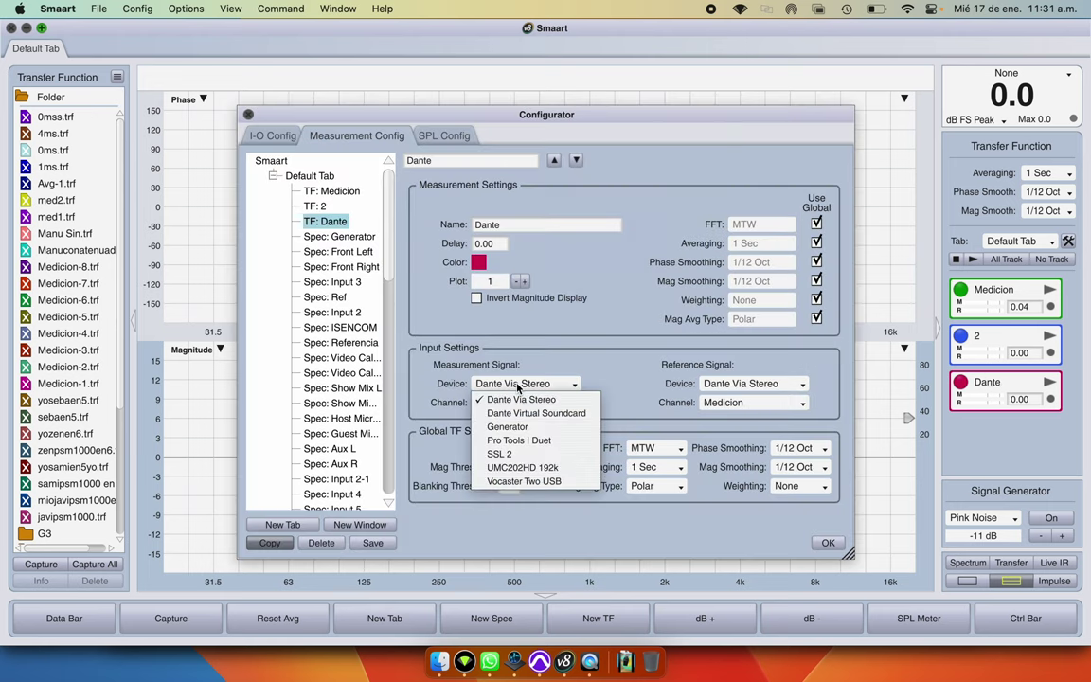
click(525, 398)
click(729, 384)
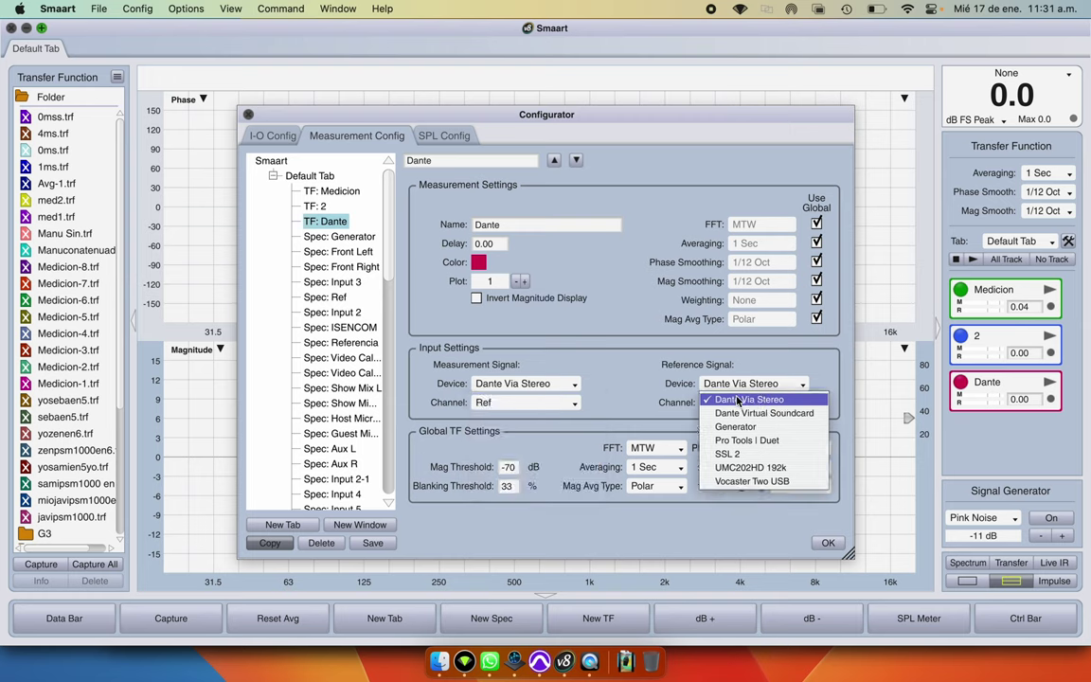
click(733, 399)
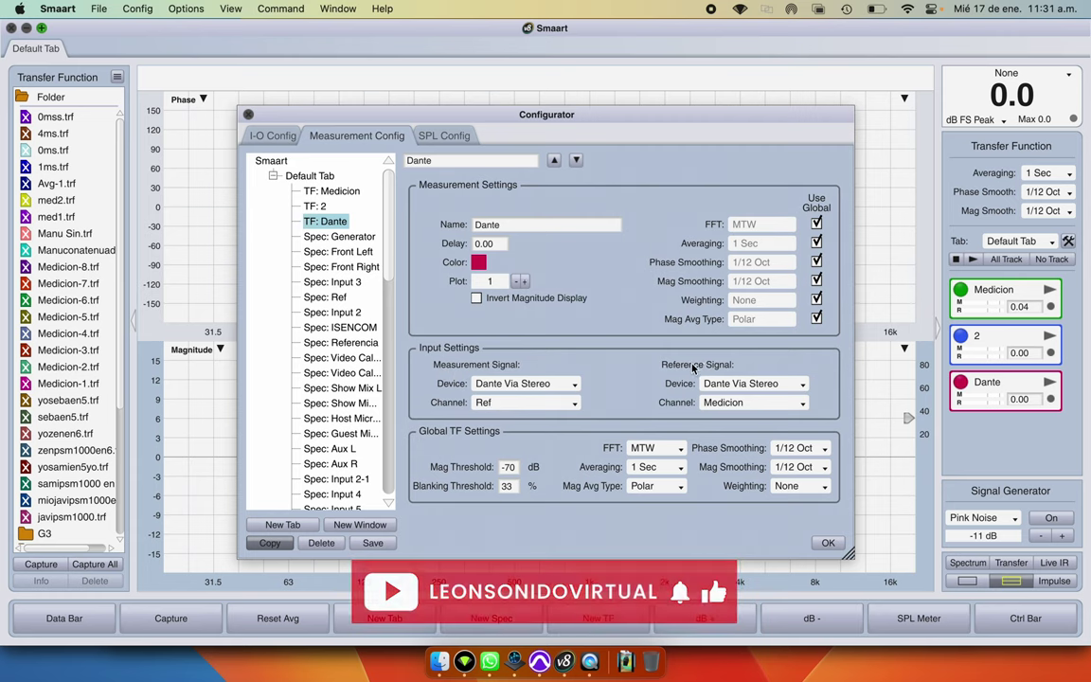
Step: Set the Dante measurement channel to Medicion and its reference channel to Ref, apply the settings, and start the measurement
click(753, 402)
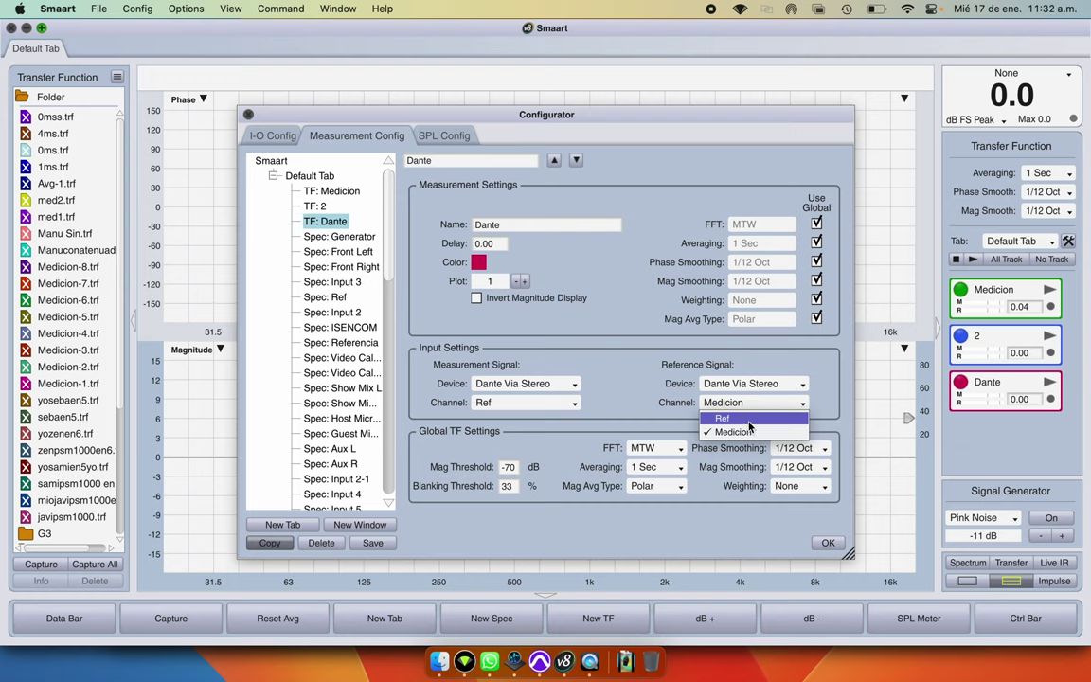
click(748, 422)
click(525, 403)
click(516, 431)
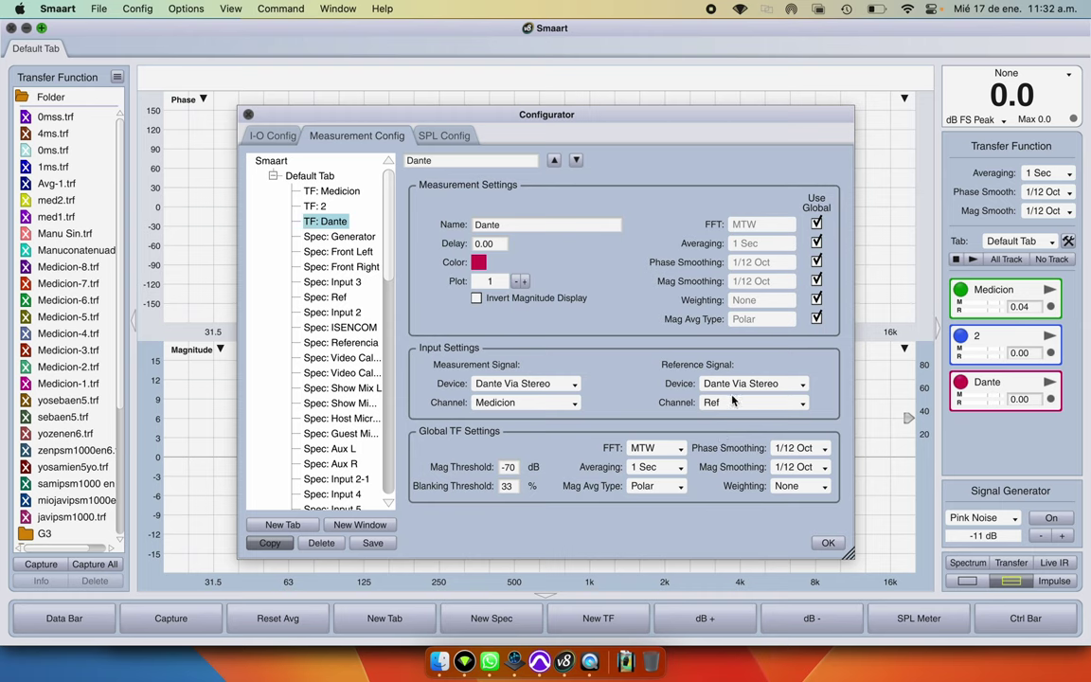
click(538, 384)
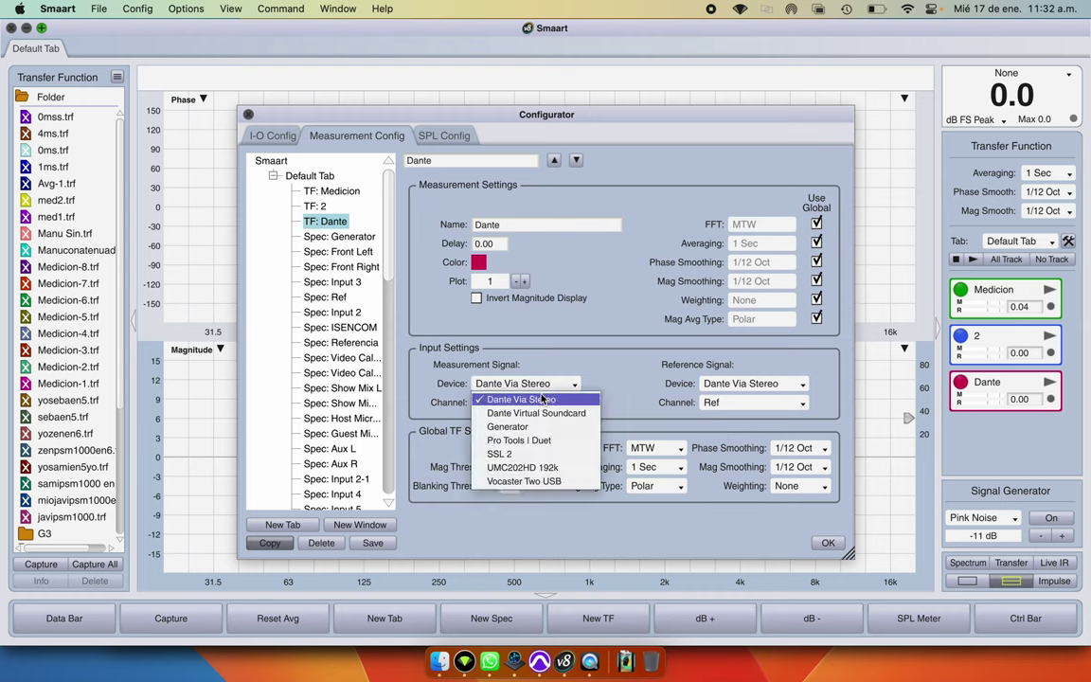
click(518, 399)
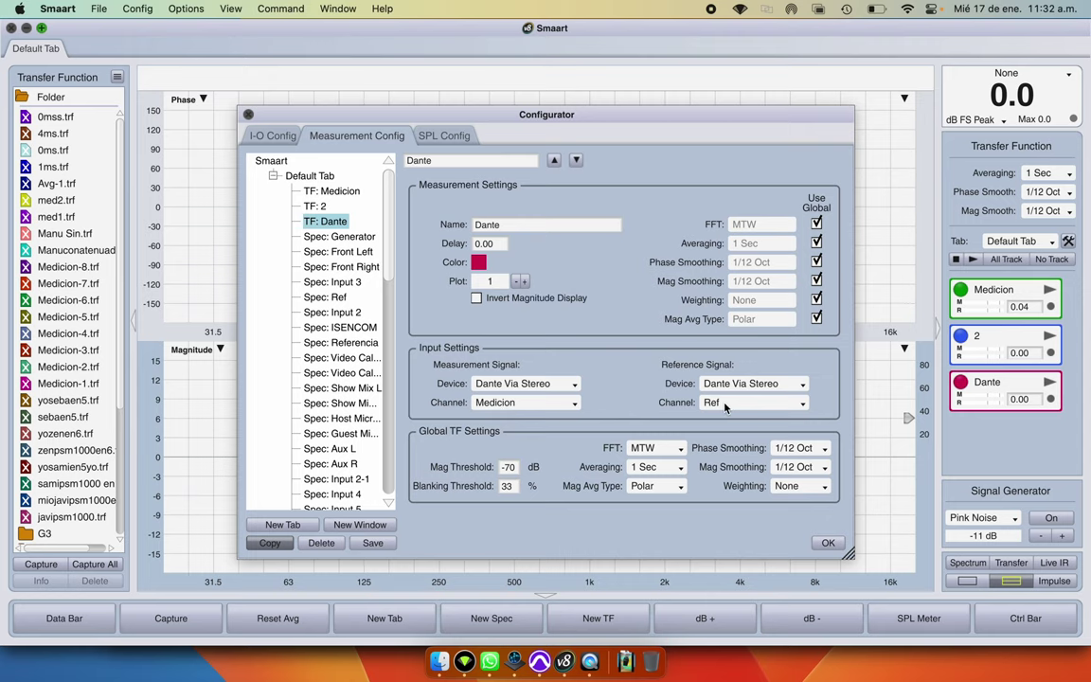
click(829, 545)
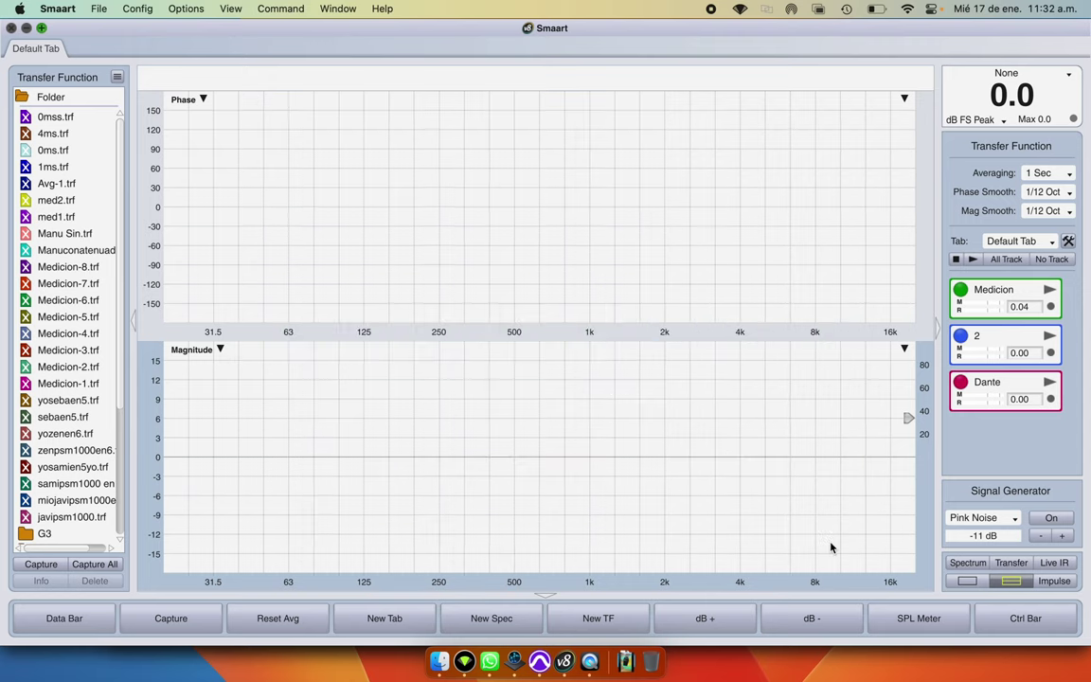
click(1049, 383)
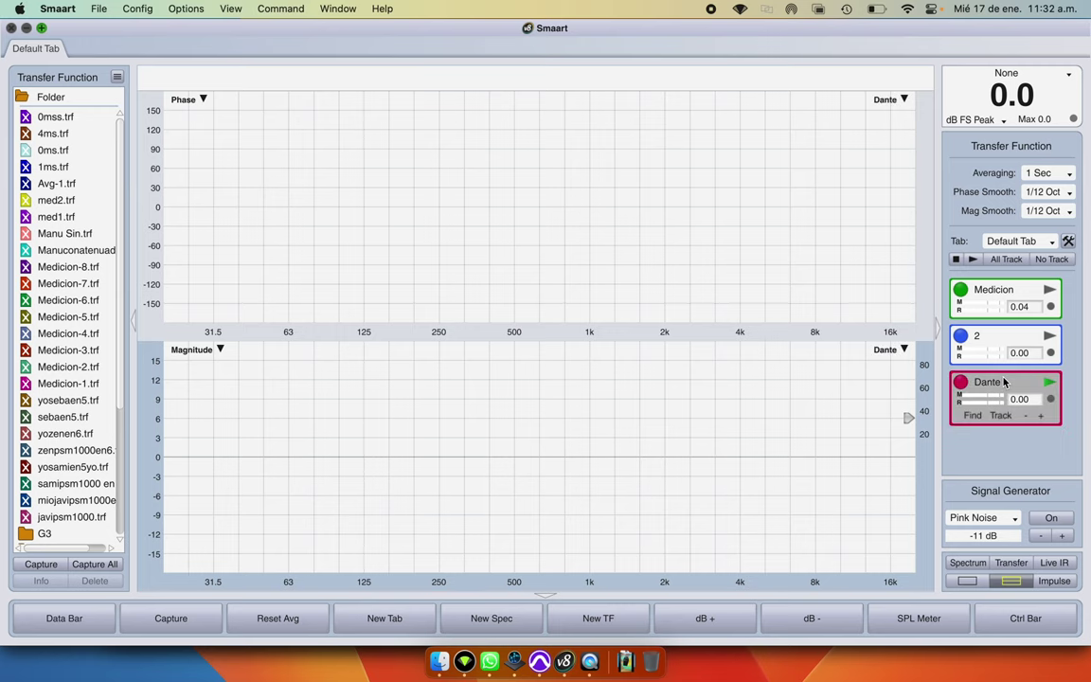
Step: Switch to Pro Tools, unmute the Ref track, and check the Dante measurement's reference level in Smaart
key(super+Tab)
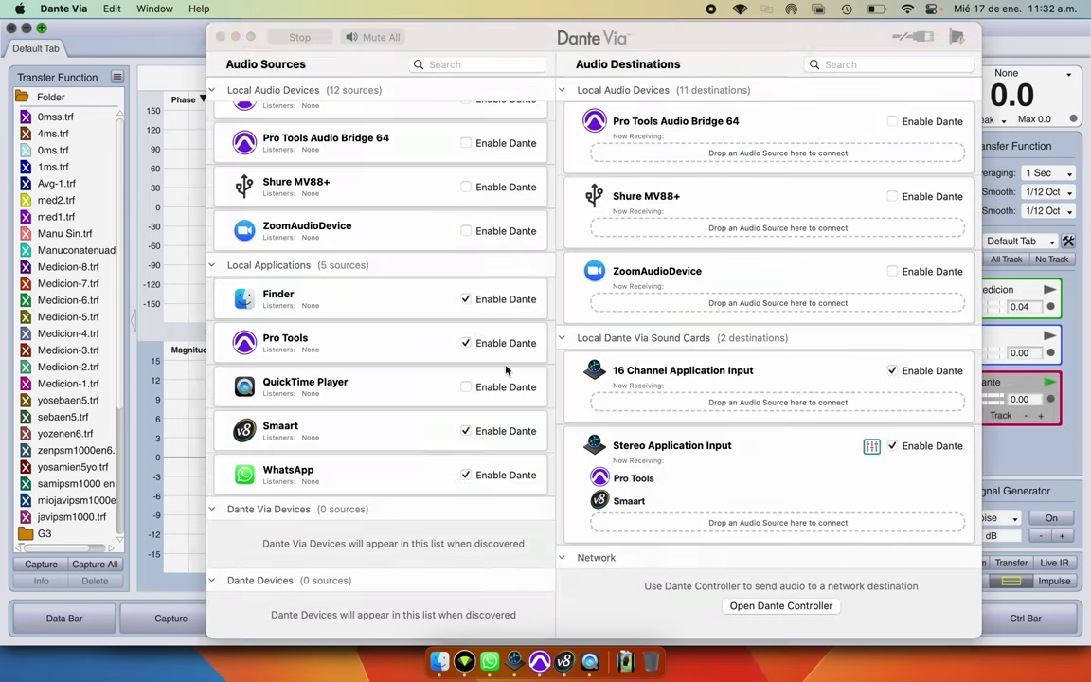
key(super+Tab)
key(super+Tab)
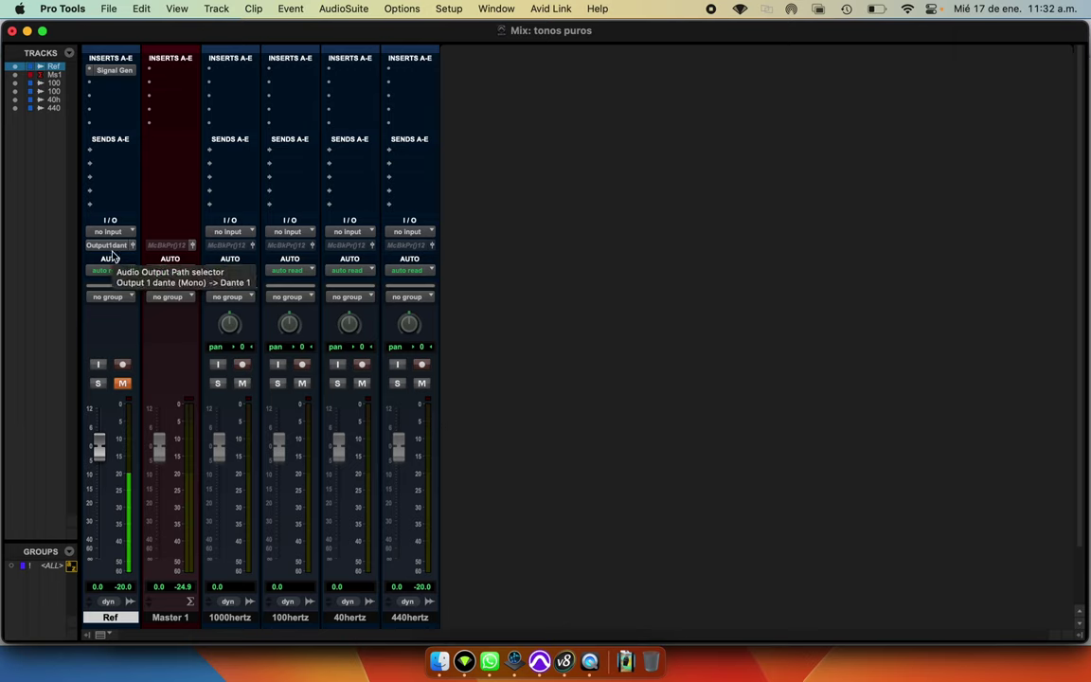
key(super+Tab)
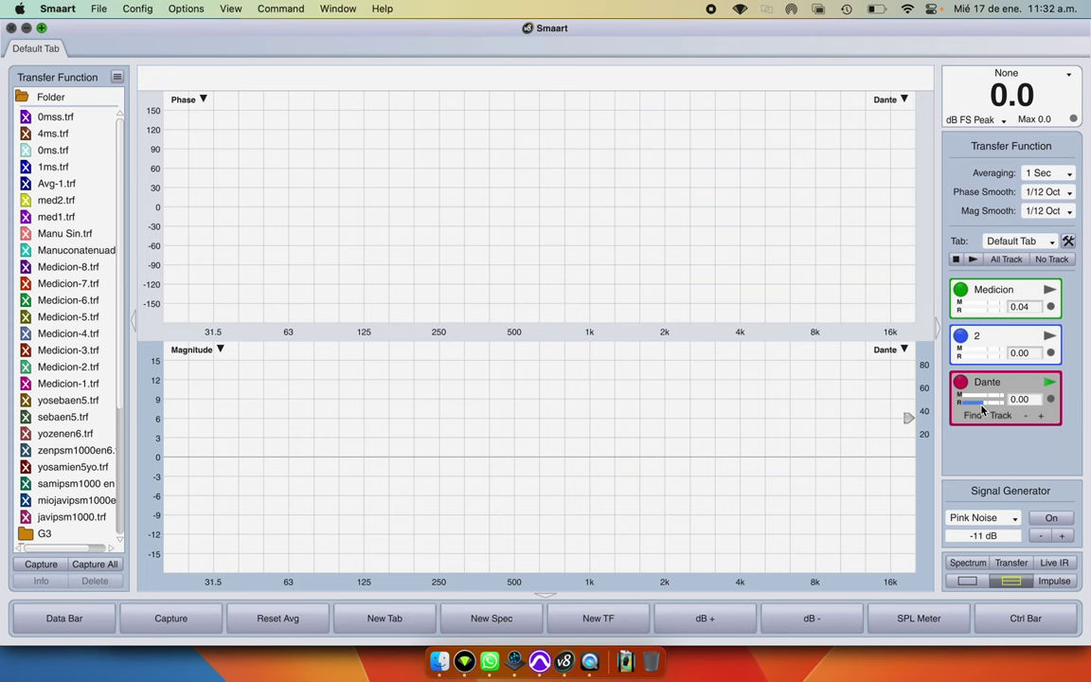
Step: Switch to Pro Tools and create two new mono Aux Input tracks
key(super+Tab)
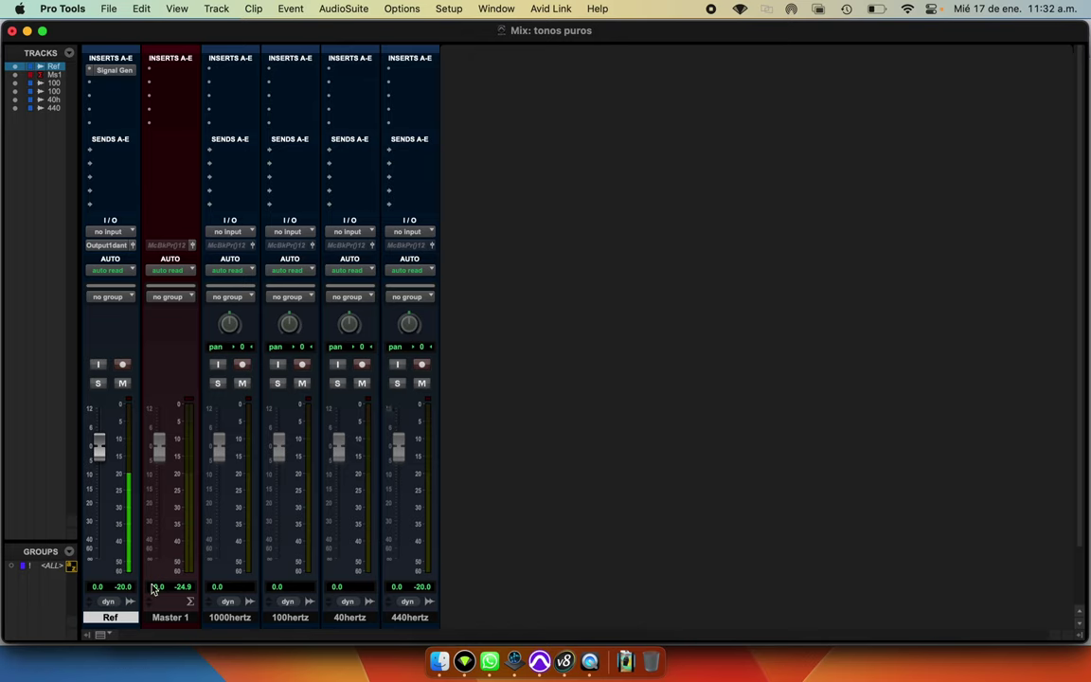
key(super+shift+n)
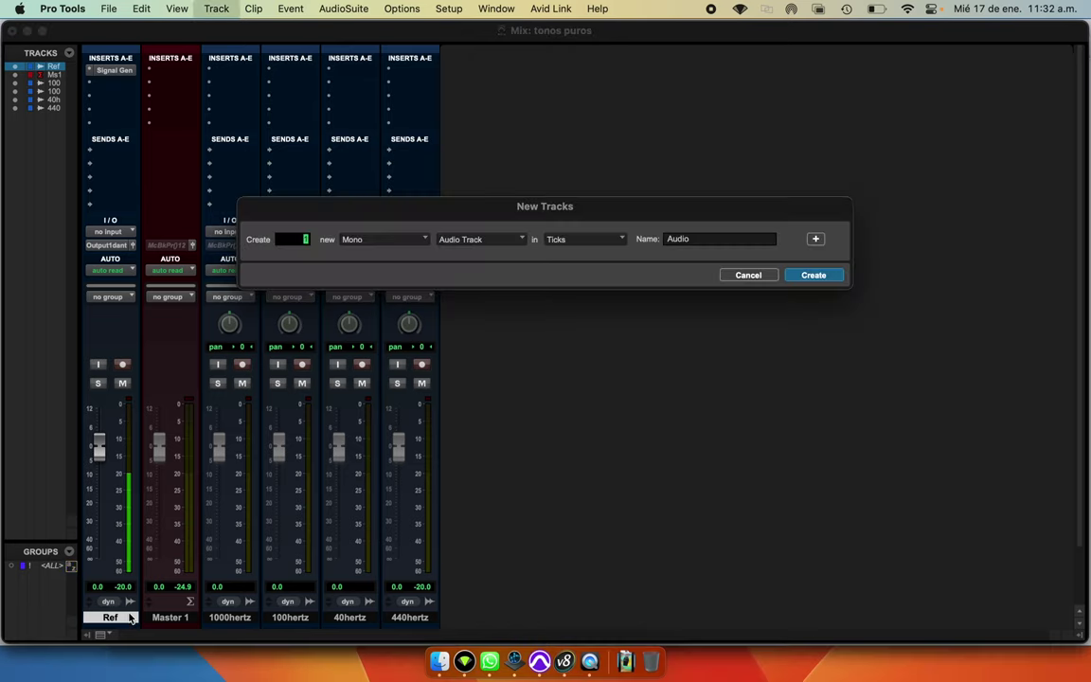
key(Tab)
key(Right)
click(499, 236)
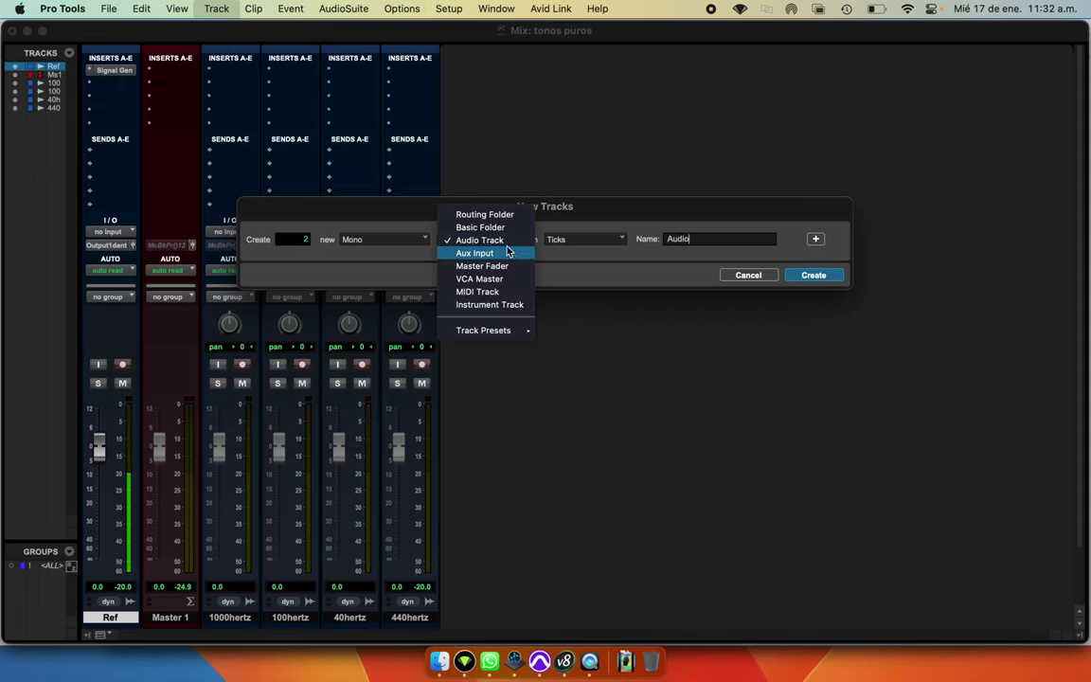
click(464, 251)
click(800, 275)
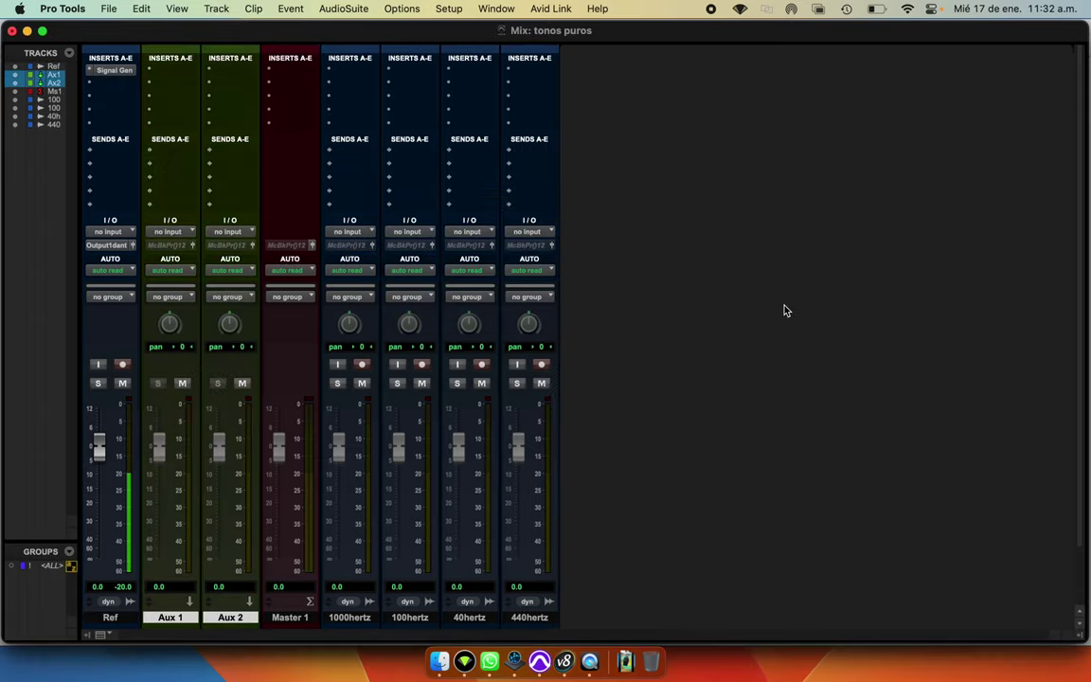
Step: Add a send to Bus 1 (Mono) on the Ref track and close the send window
click(176, 616)
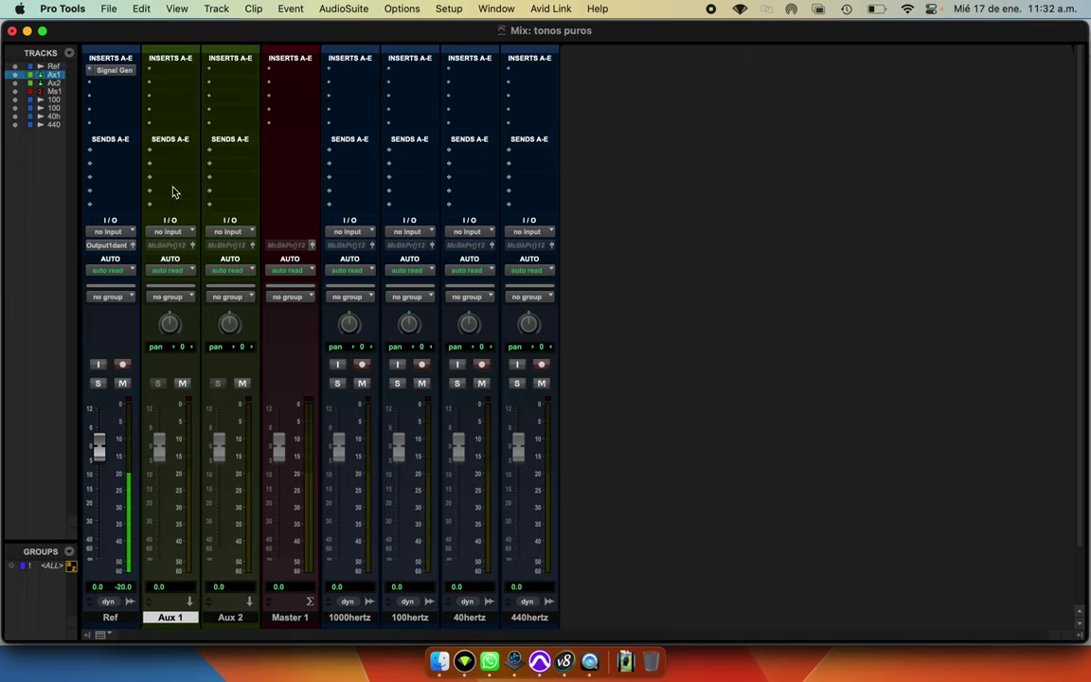
click(107, 153)
mouse_move(189, 166)
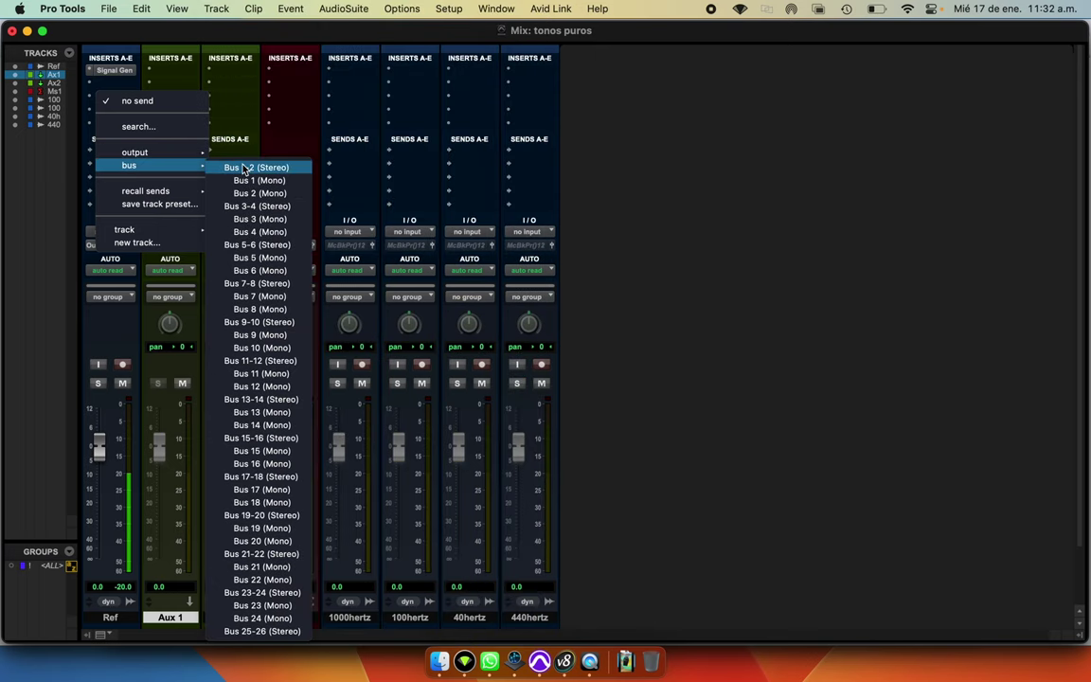
click(258, 181)
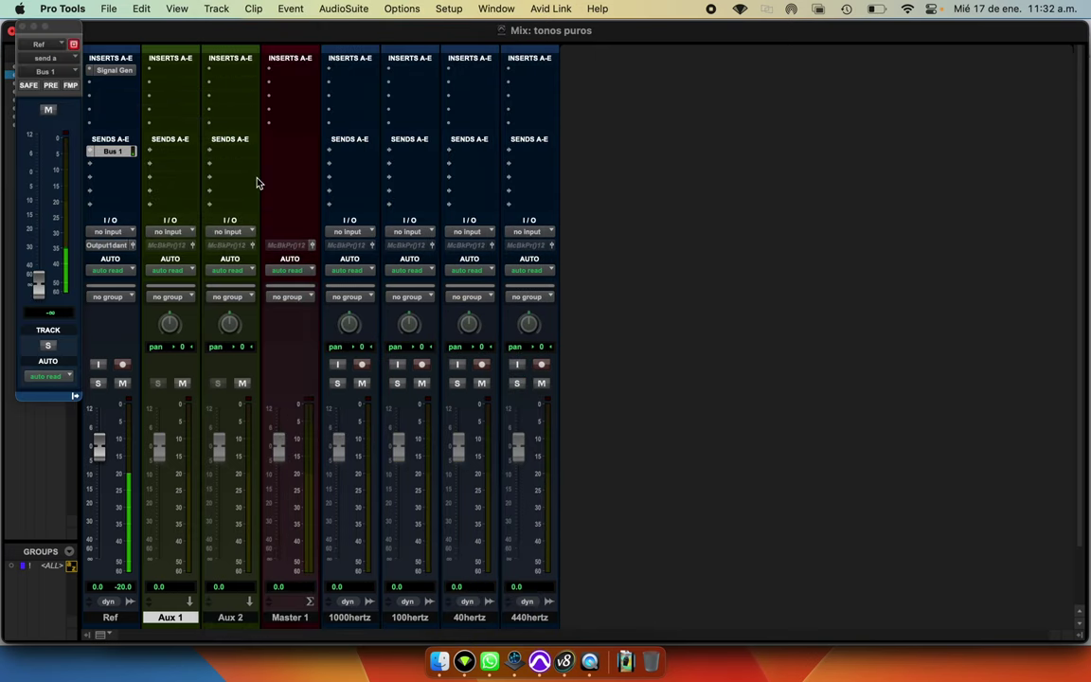
click(21, 27)
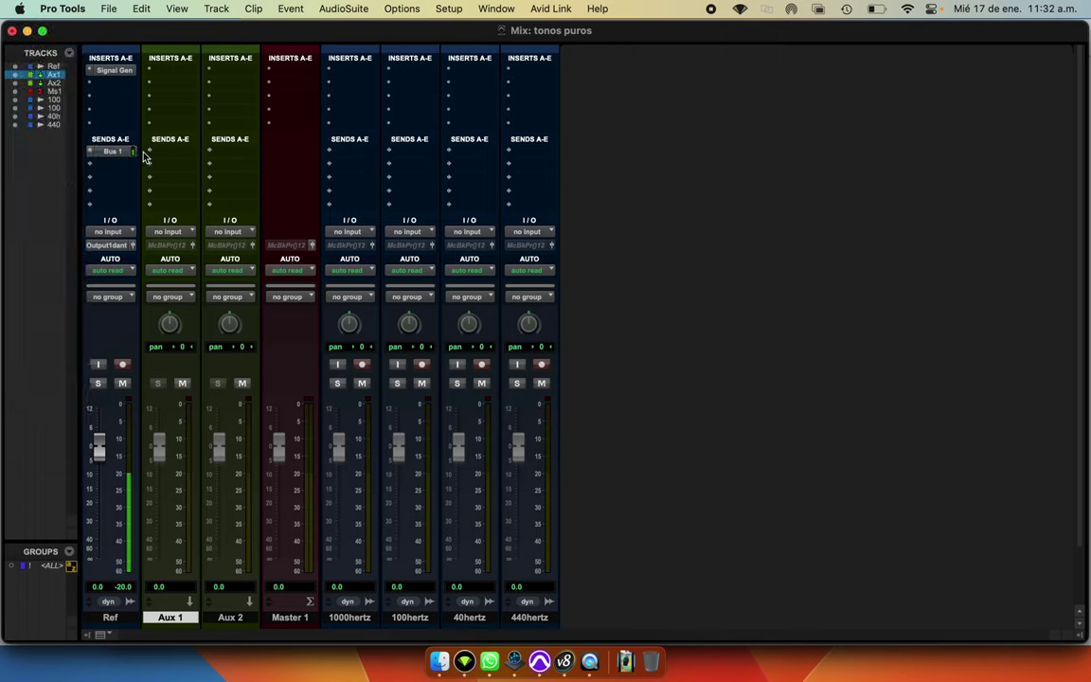
Step: Set the inputs of Aux 1 and Aux 2 to Bus 1 (Mono) and mute Aux 2
click(174, 237)
mouse_move(201, 245)
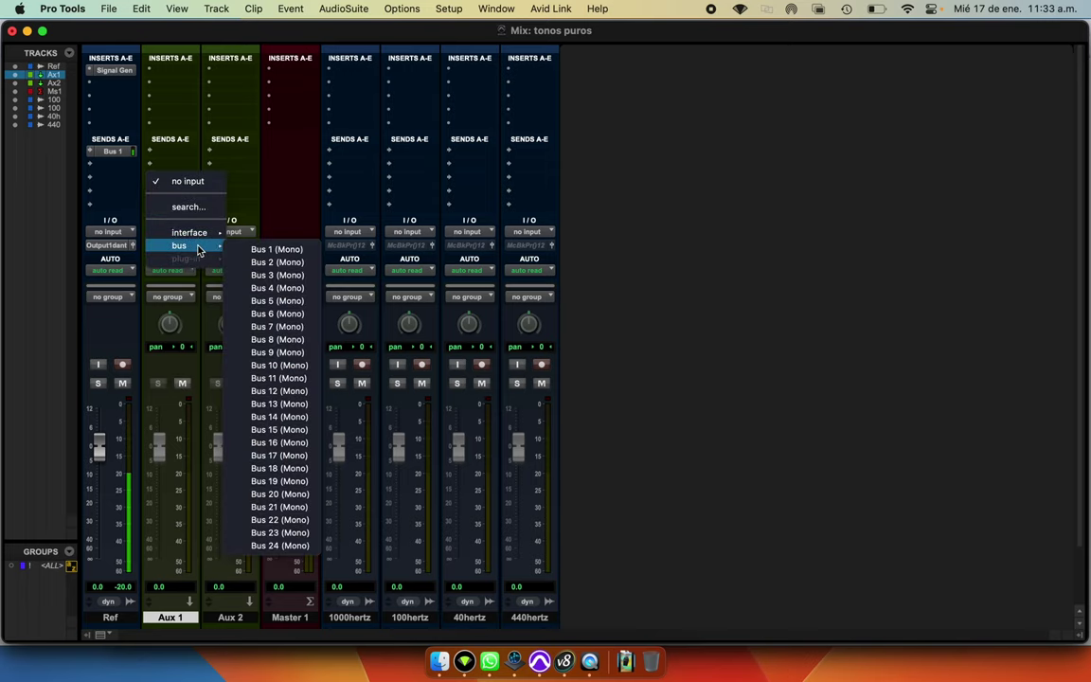
click(256, 251)
click(232, 231)
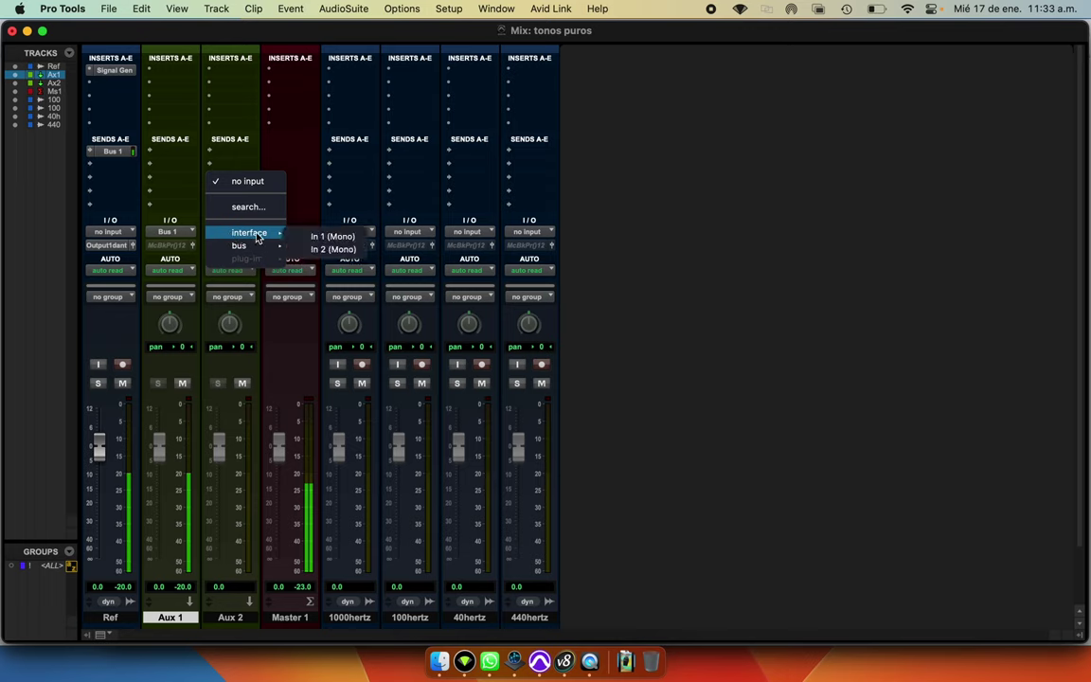
mouse_move(266, 251)
click(322, 249)
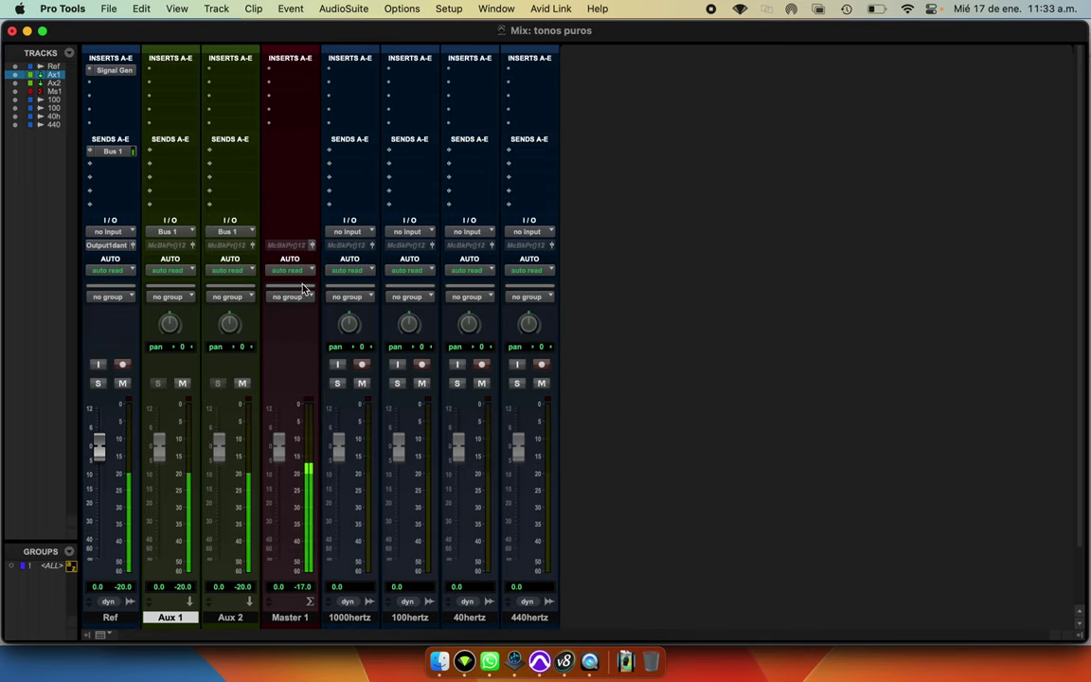
click(243, 383)
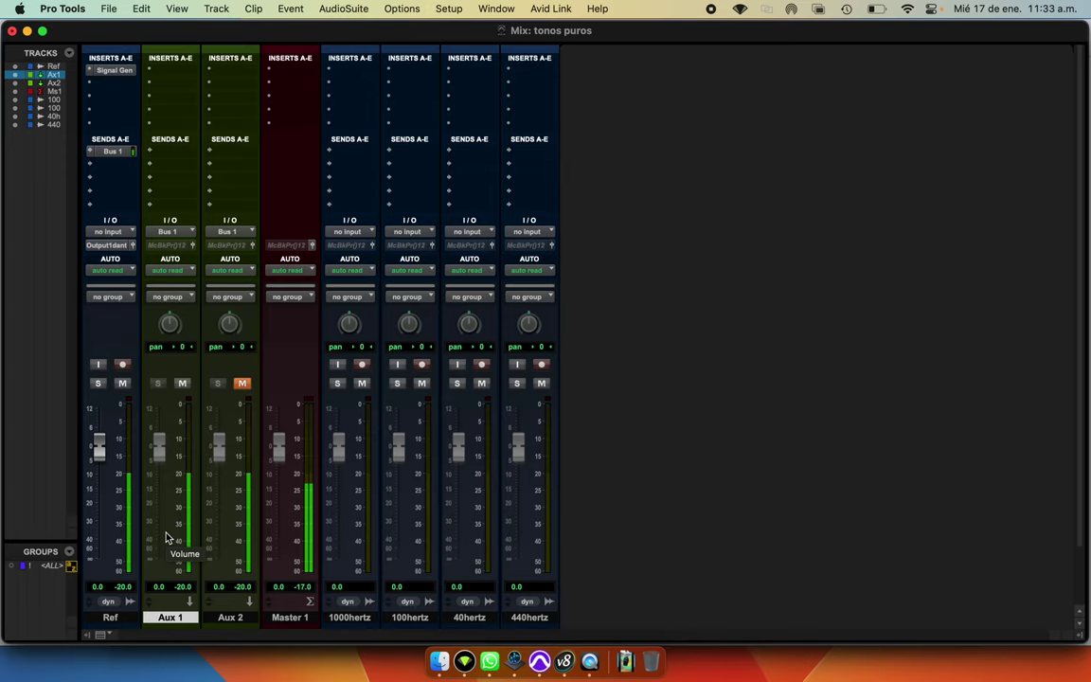
Step: Route the Aux 1 output to Dante 2 (Mono) and check the Dante measurement in Smaart
click(182, 248)
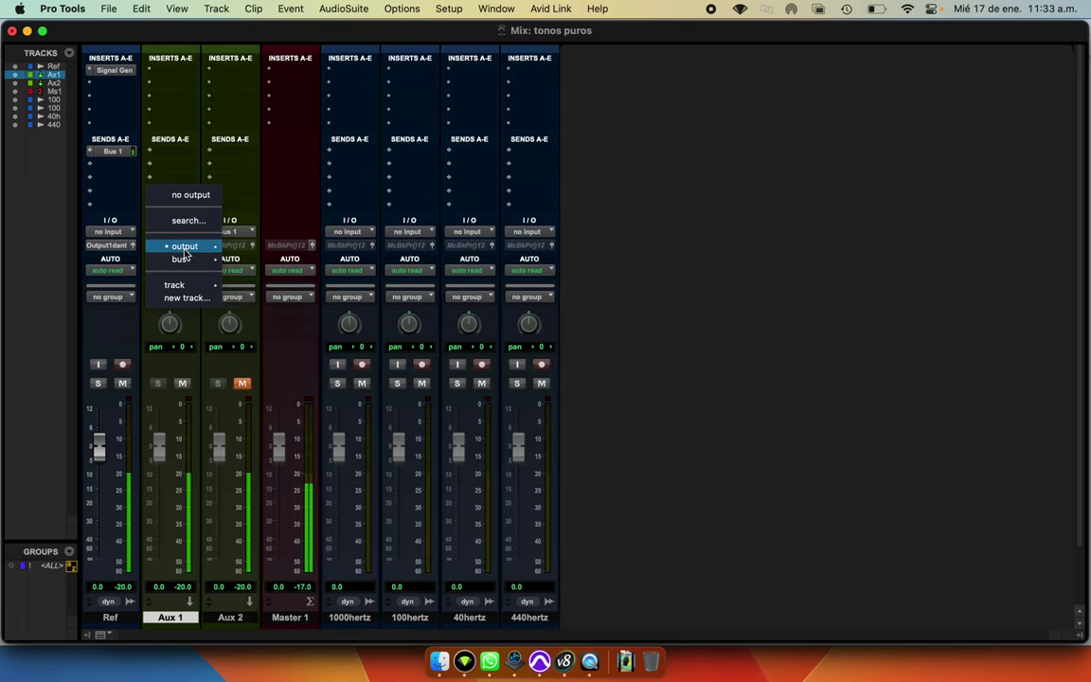
mouse_move(185, 248)
scroll(307, 156, down, 1)
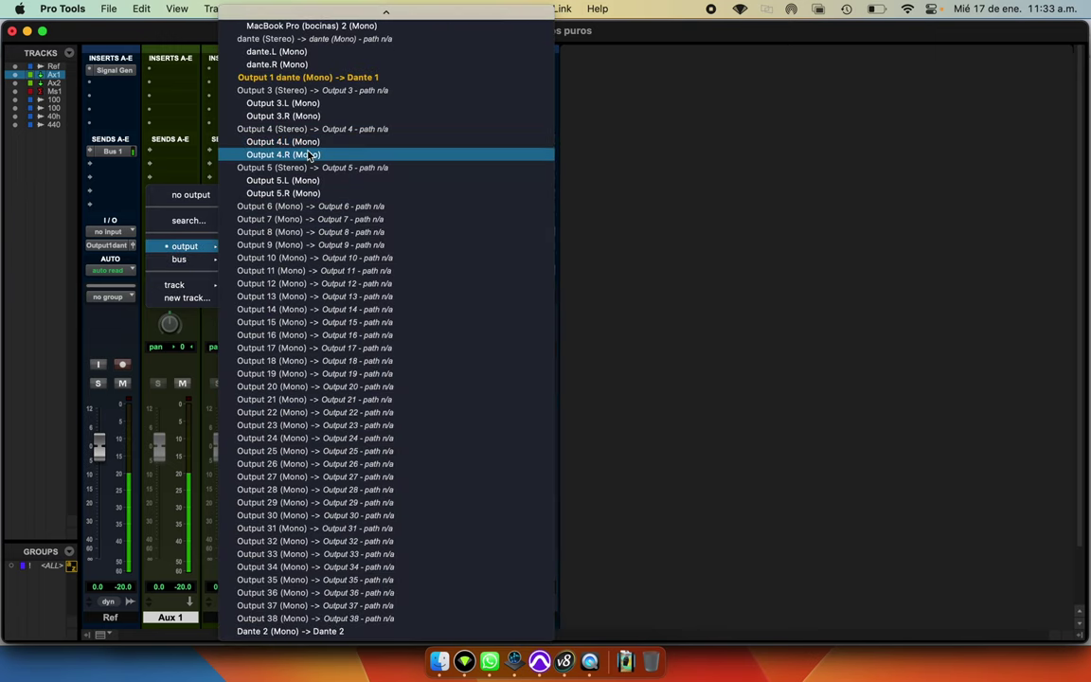
click(329, 631)
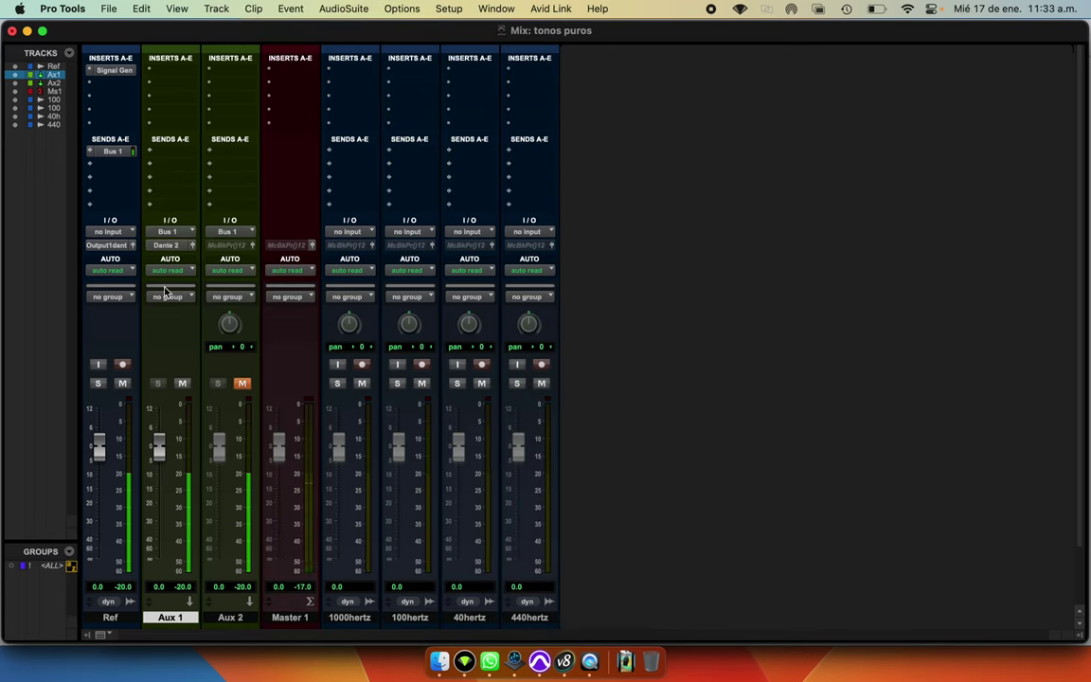
key(super+Tab)
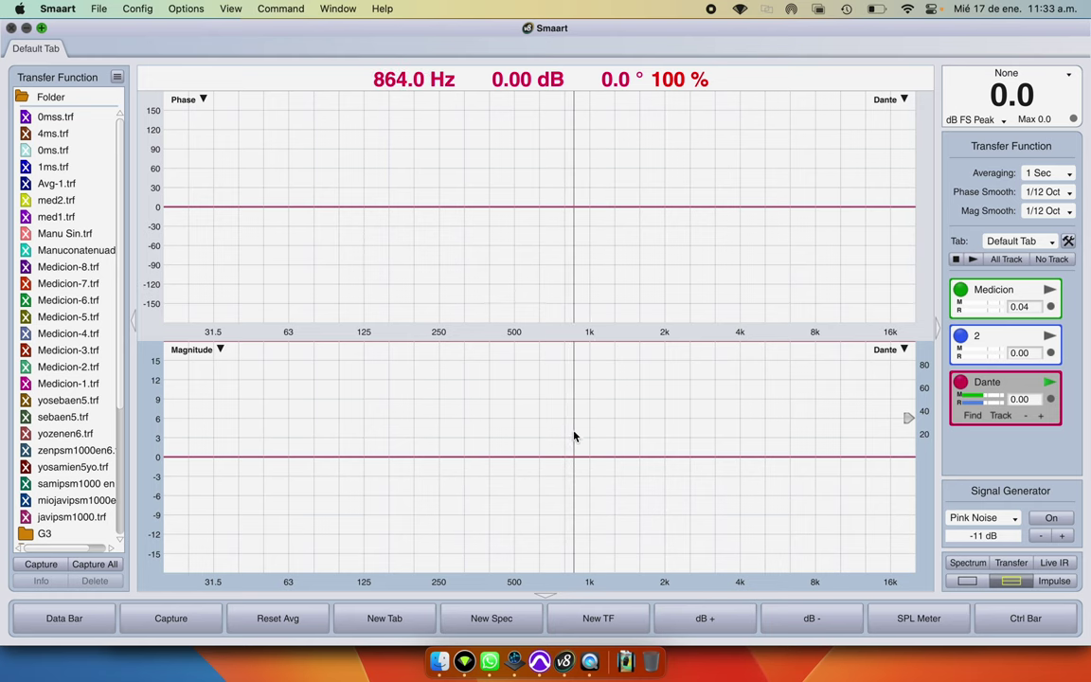
Step: In Pro Tools, insert EQ3 7-Band (mono) on Aux 1 and cut the LMF band to about -16.1 dB near 196 Hz
key(super+Tab)
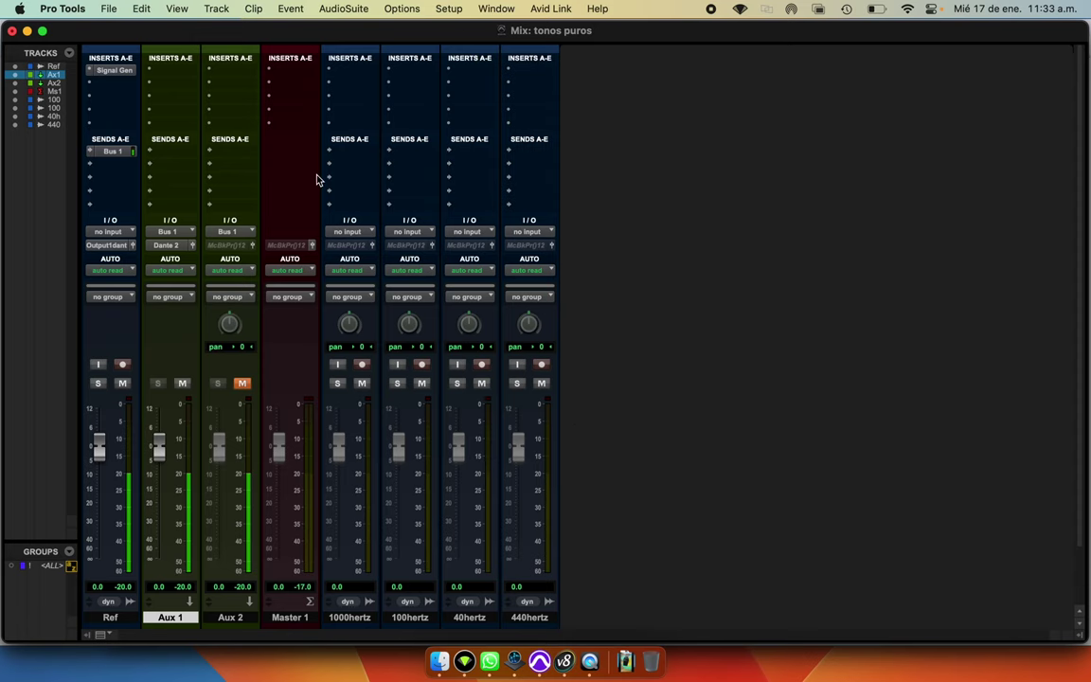
click(176, 72)
mouse_move(187, 73)
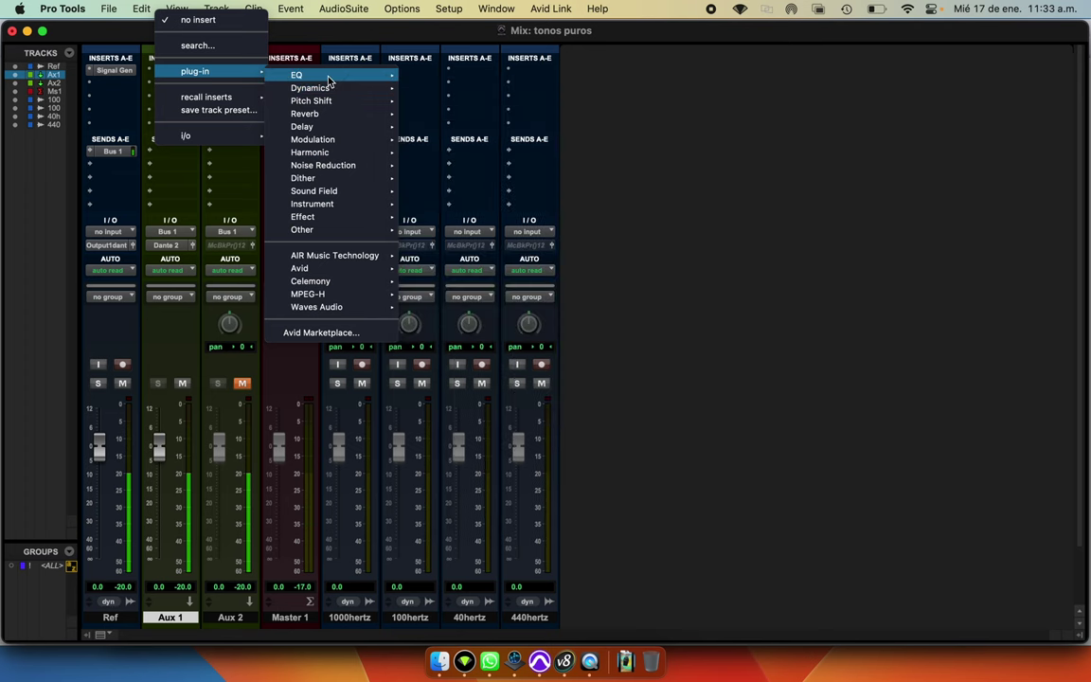
mouse_move(368, 83)
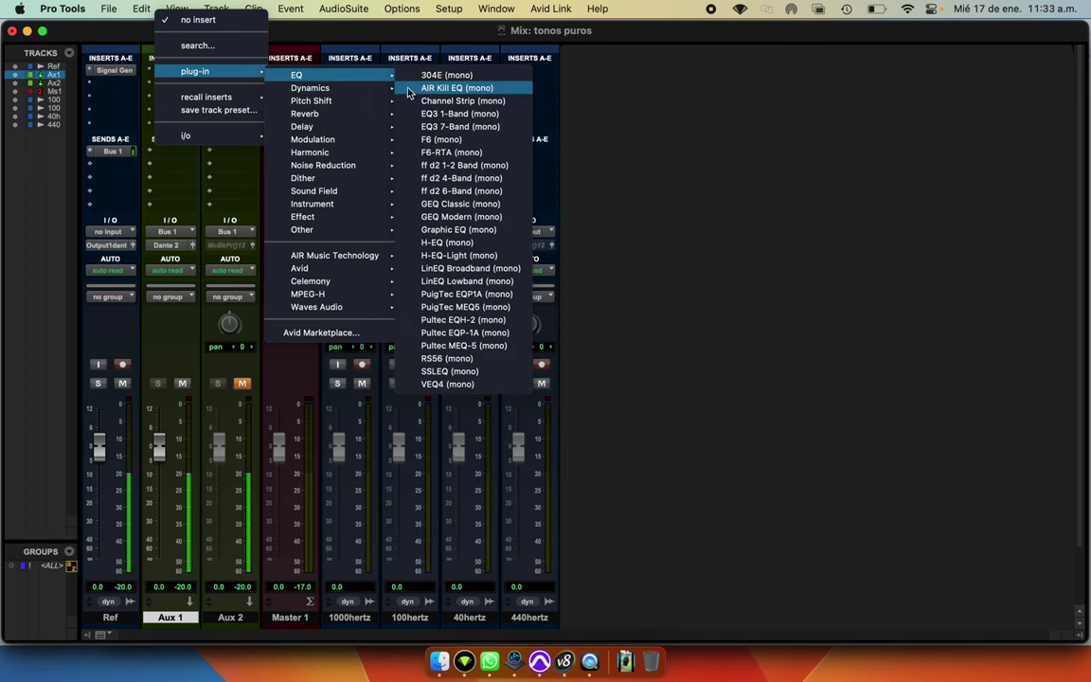
click(463, 126)
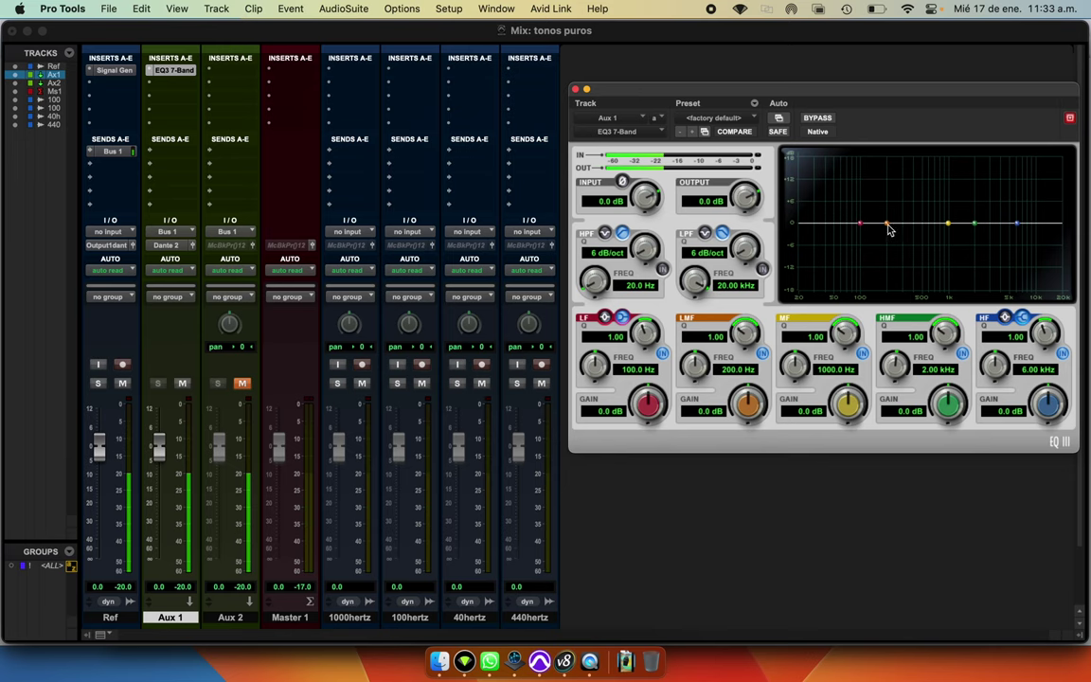
drag(890, 230, 888, 260)
Step: Compare the Aux 1 EQ curve in Pro Tools with the Dante phase and magnitude traces in Smaart
key(super+Tab)
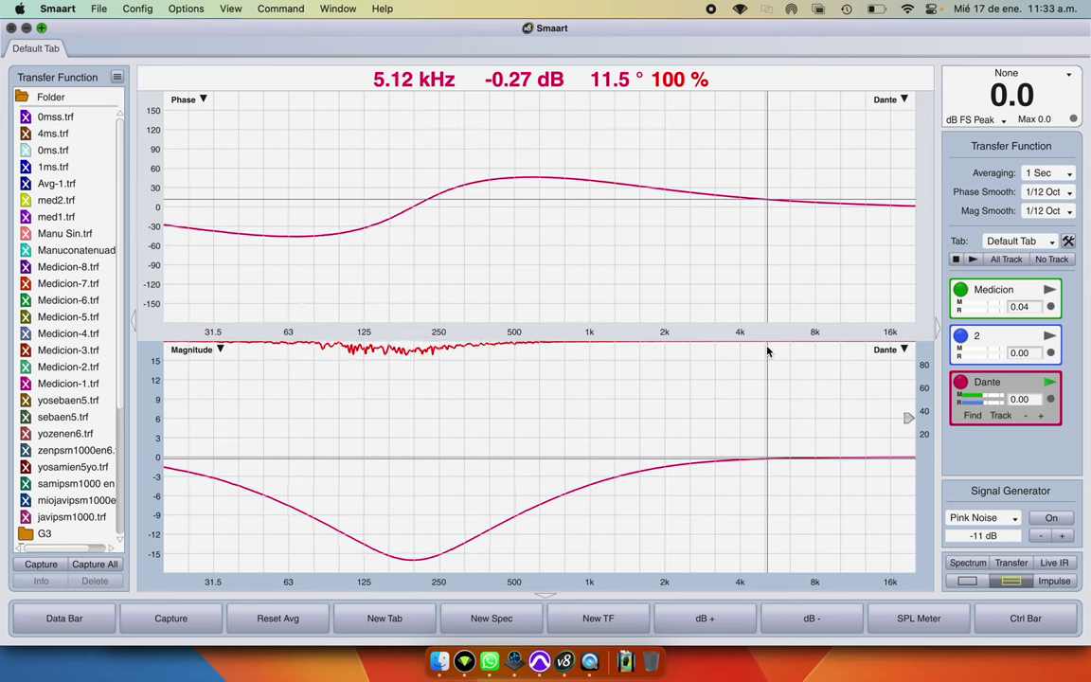
key(super+Tab)
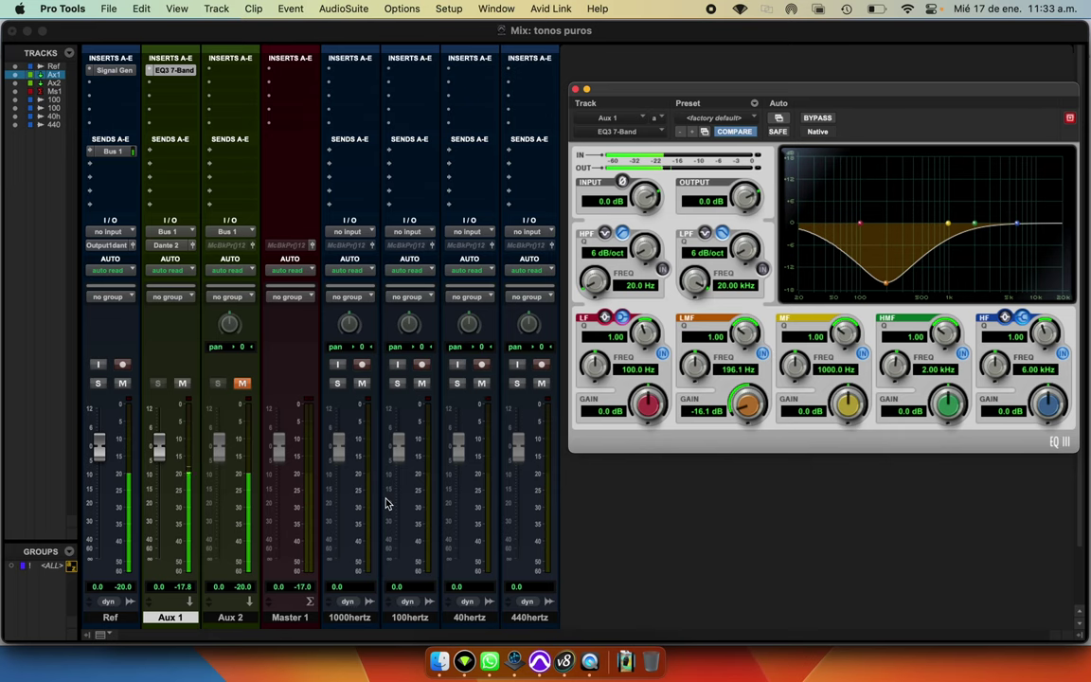
key(super+Tab)
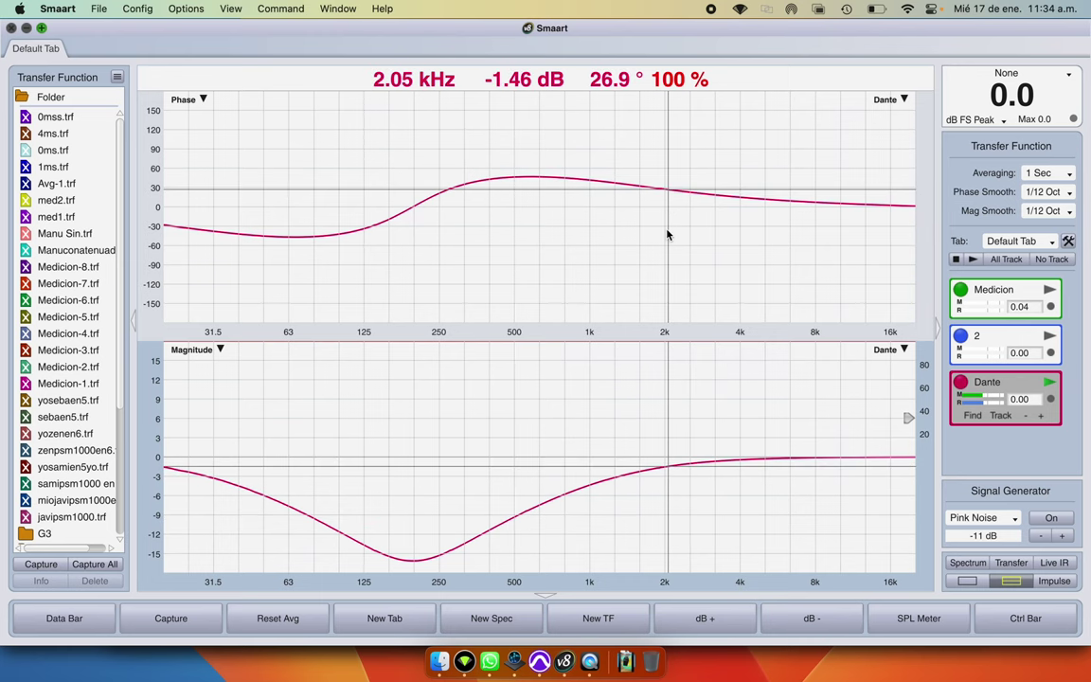
key(super+Tab)
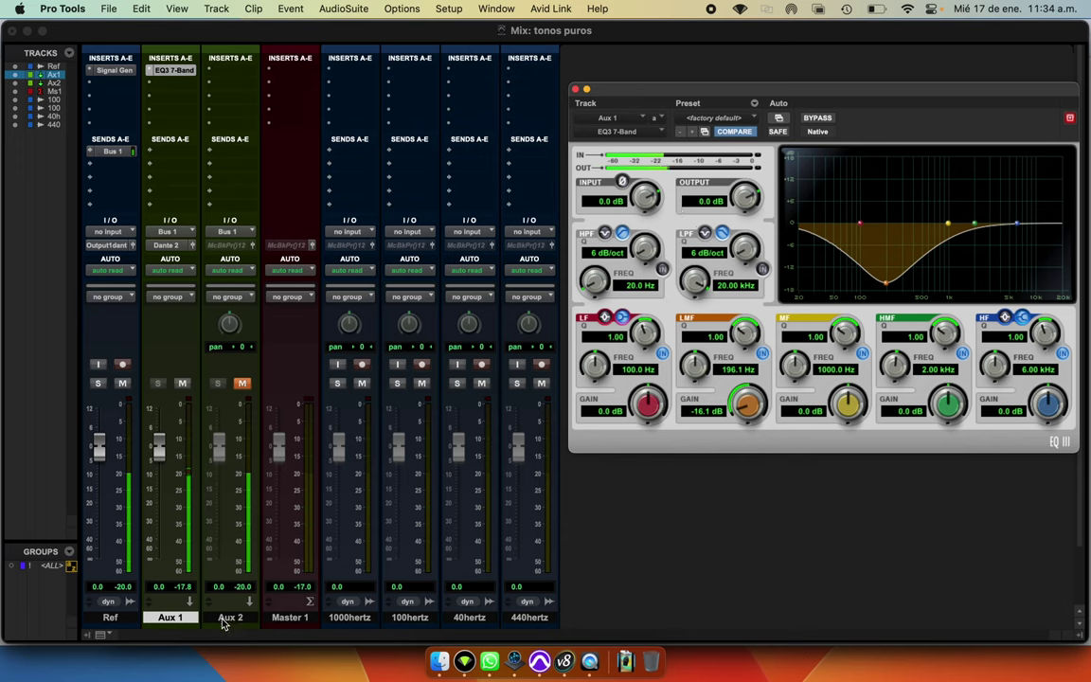
Step: With Aux 2 selected, invert the input polarity in Aux 1's EQ and check the Dante phase trace in Smaart
click(199, 560)
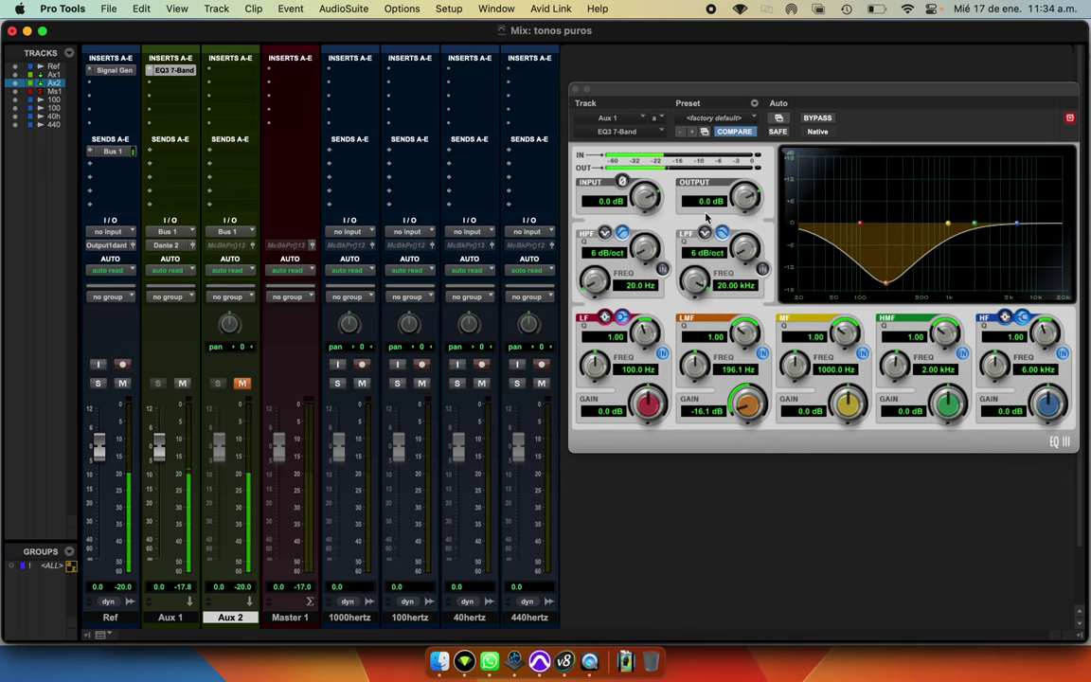
key(super+Tab)
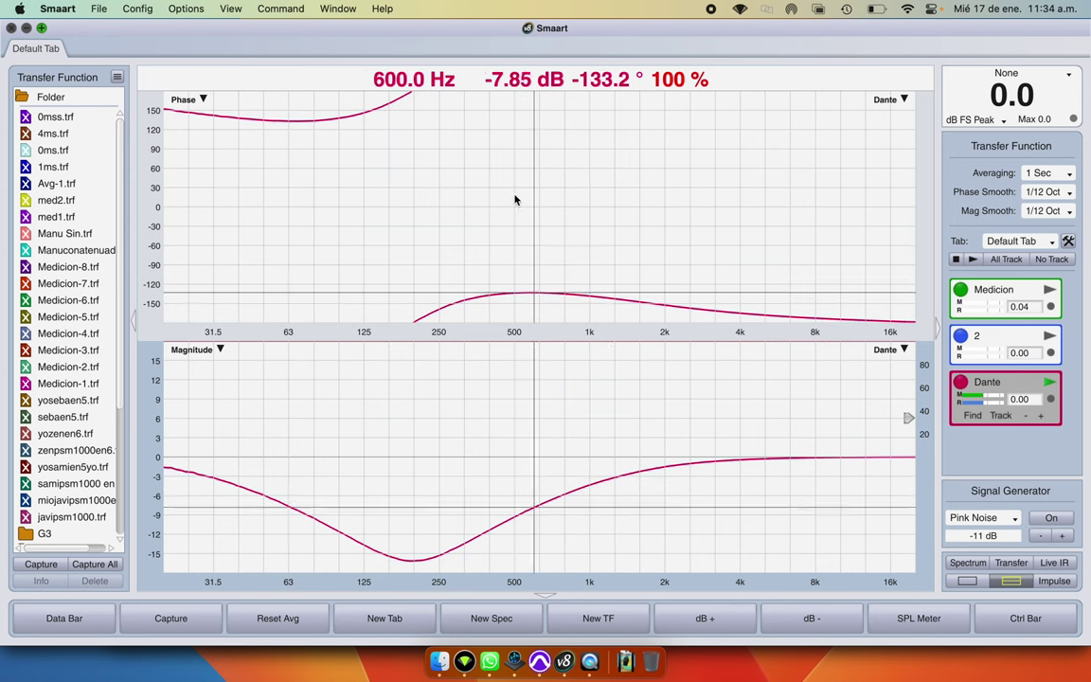
key(super+Tab)
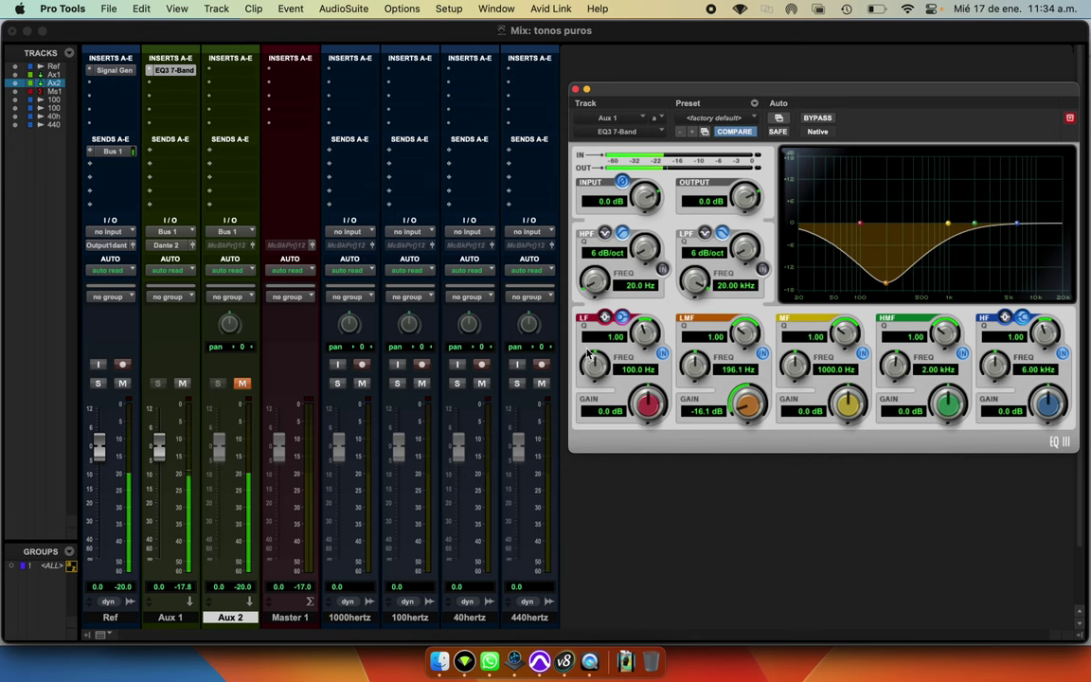